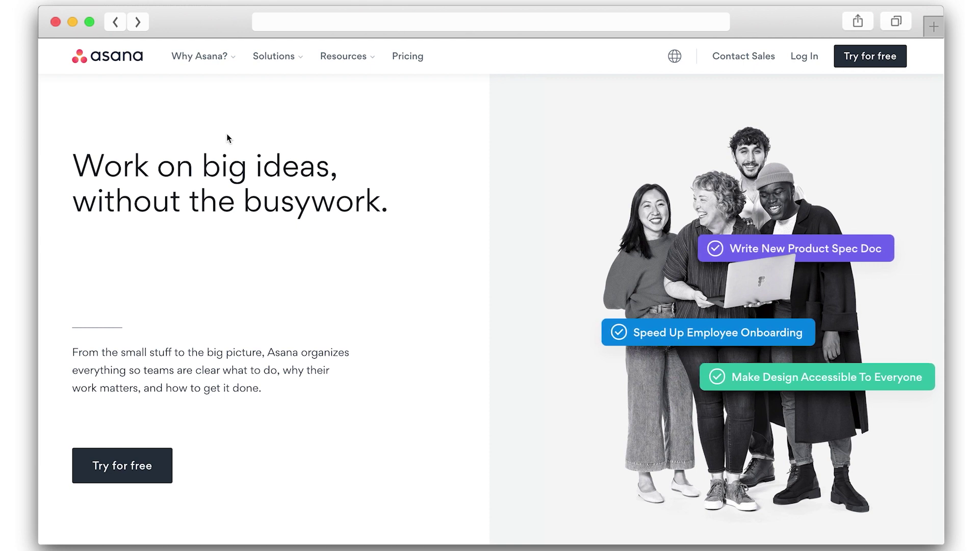
# Sign up for a free Asana account and go to My Personal Tasks.
pyautogui.click(232, 495)
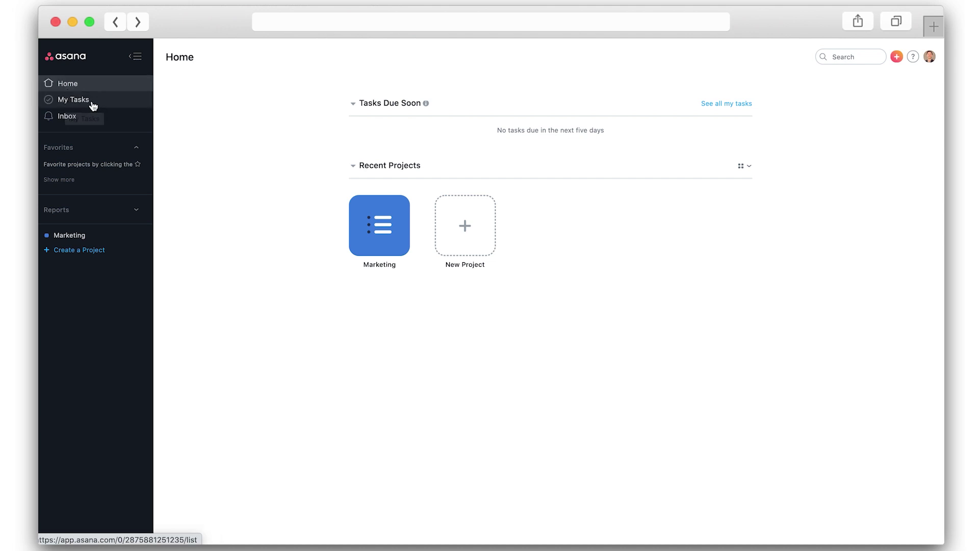
pyautogui.click(92, 105)
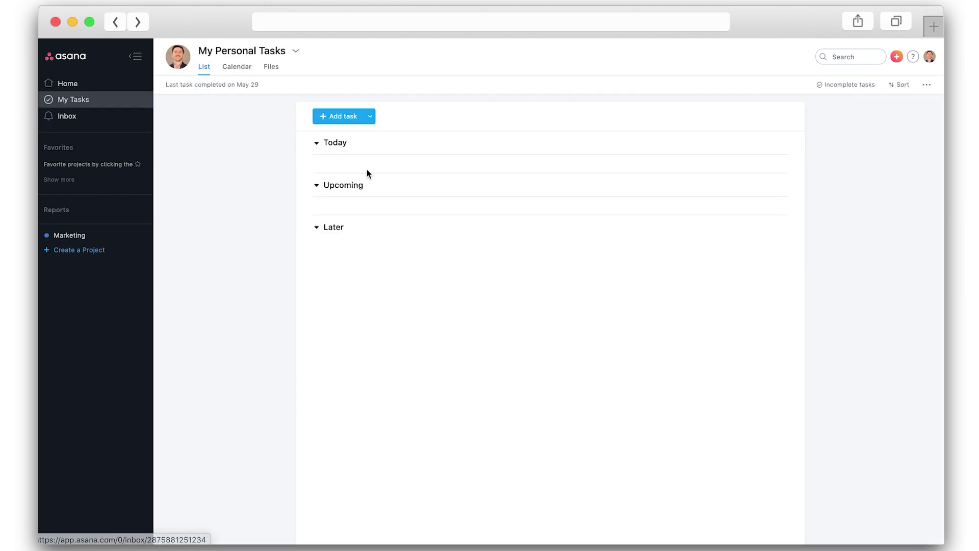
# Add the tasks Make this video, Edit Video and Post Video to Recently assigned.
pyautogui.click(338, 121)
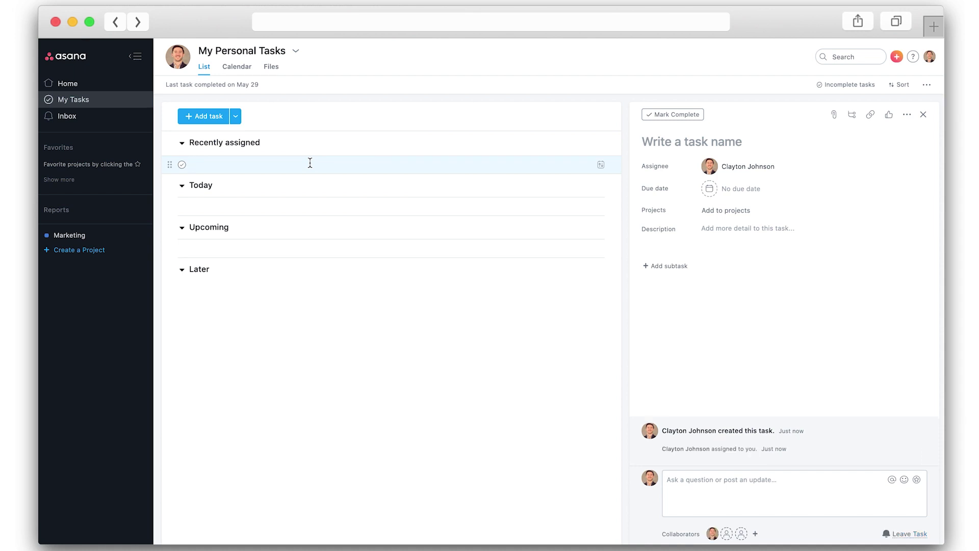
pyautogui.write('Make this video')
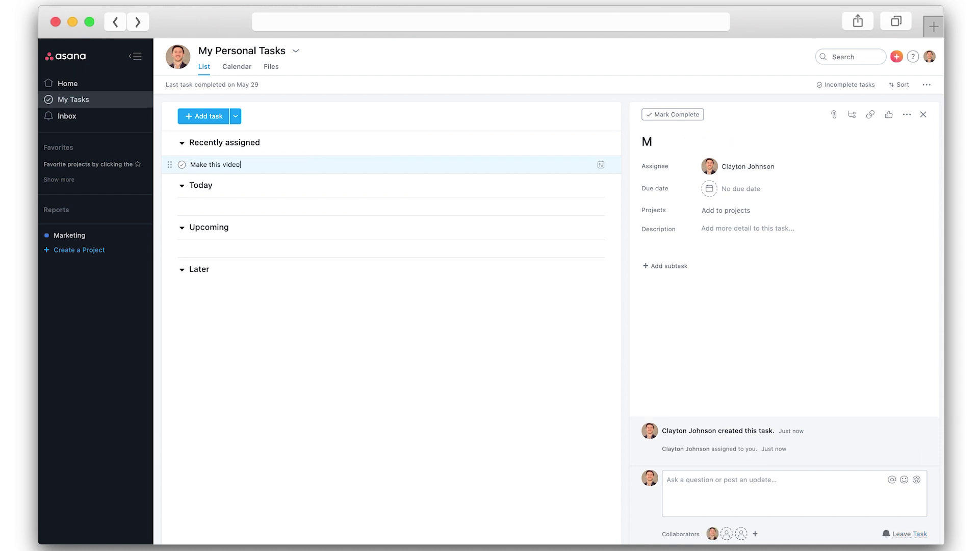
pyautogui.press('Return')
pyautogui.write('Edit Video')
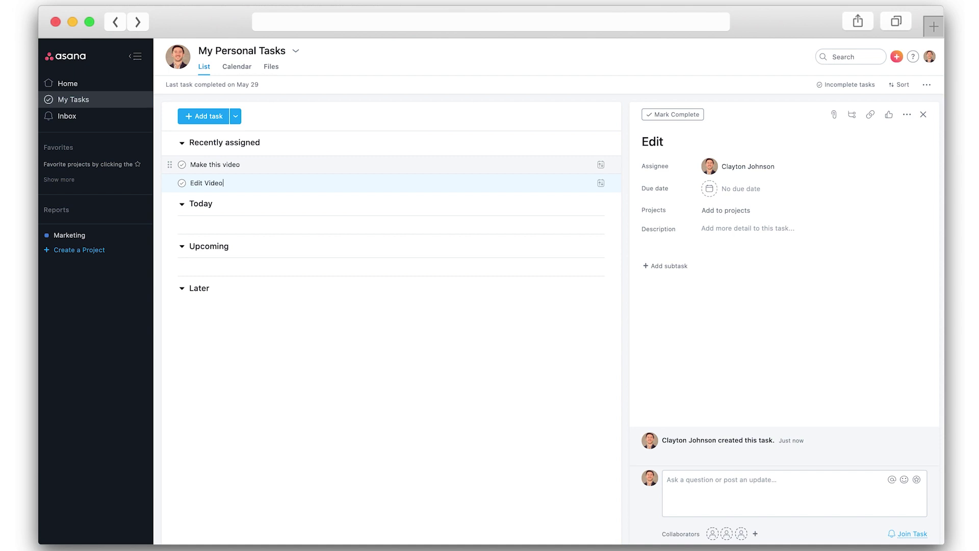
pyautogui.press('Return')
pyautogui.write('Post Video')
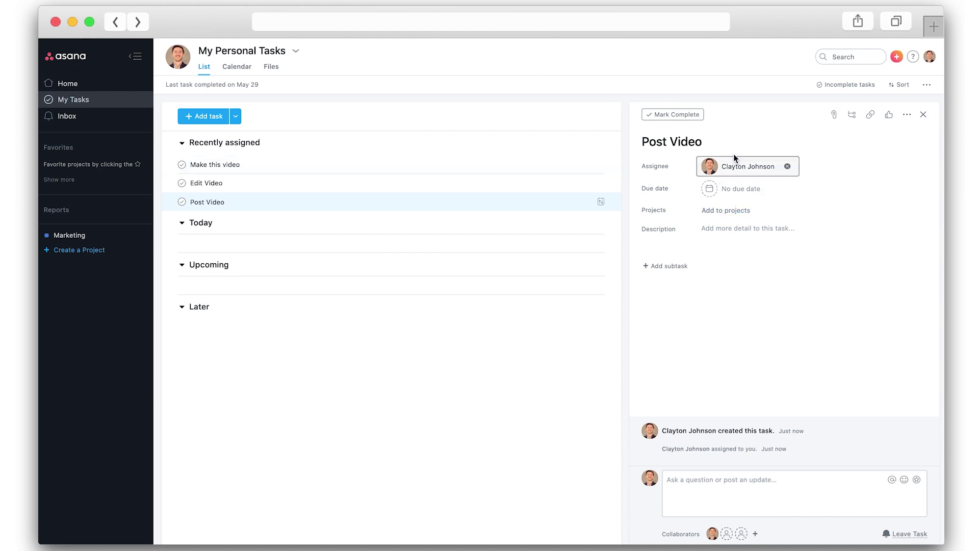
pyautogui.moveTo(738, 167)
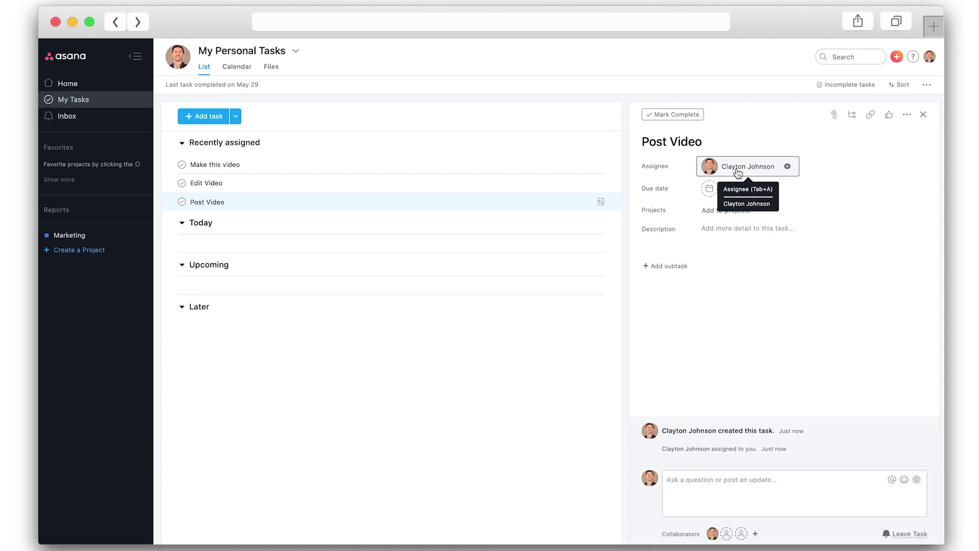
pyautogui.click(739, 170)
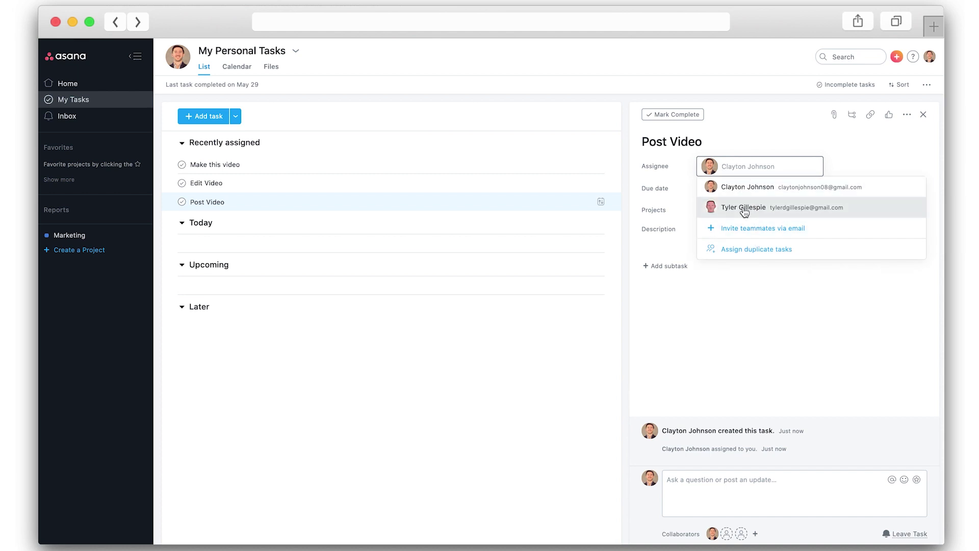
pyautogui.click(744, 210)
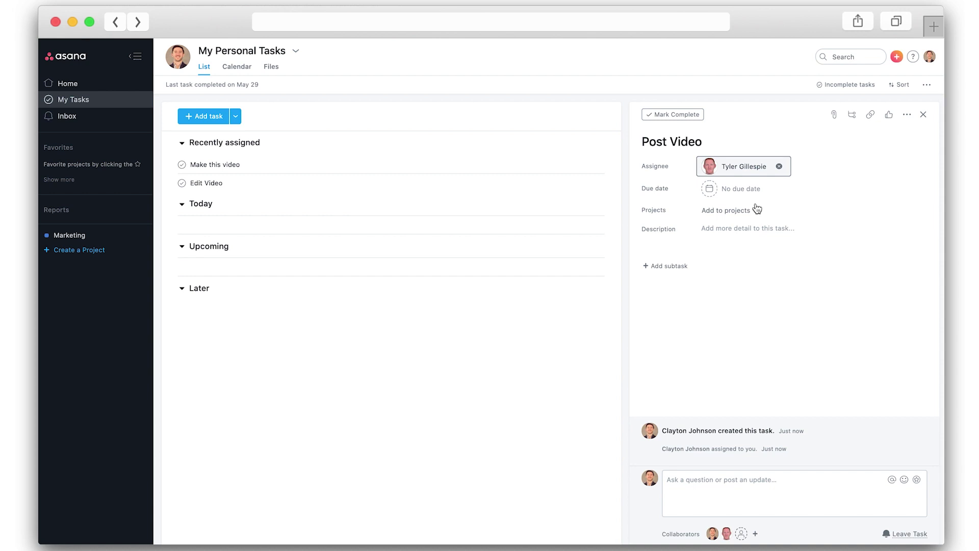
pyautogui.click(751, 139)
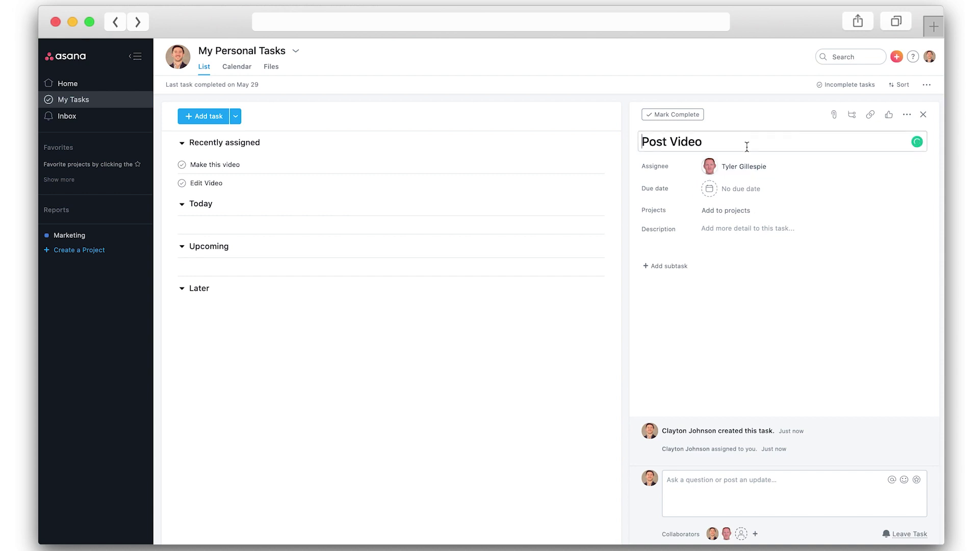
# Make Post Video due Thursday, August 20, repeating Periodically 7 days after completion.
pyautogui.click(736, 189)
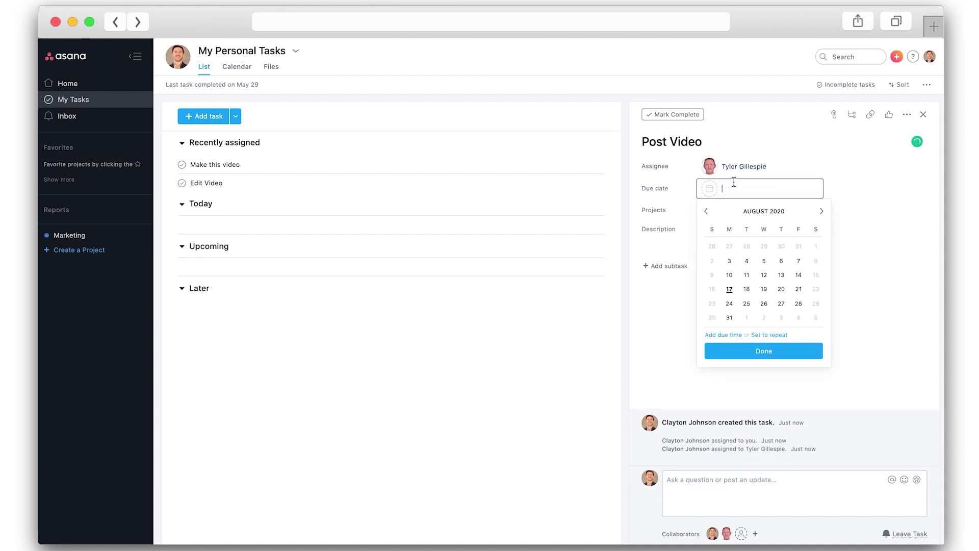
pyautogui.click(782, 289)
pyautogui.click(747, 189)
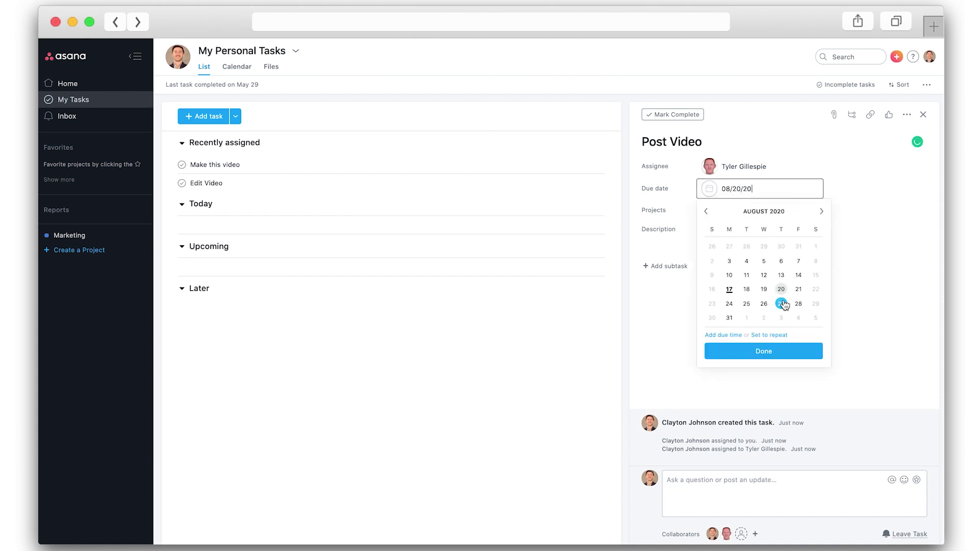
pyautogui.click(768, 335)
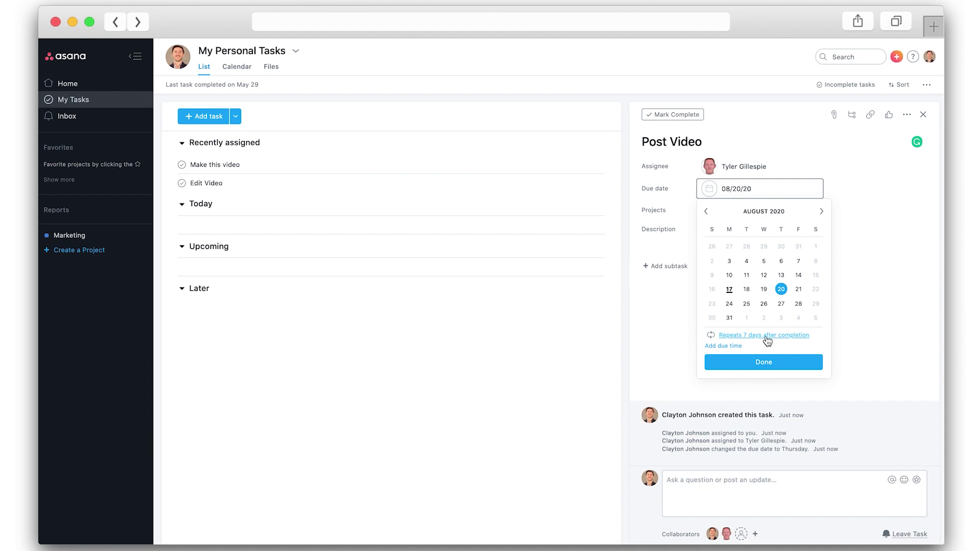
pyautogui.click(767, 337)
pyautogui.click(744, 335)
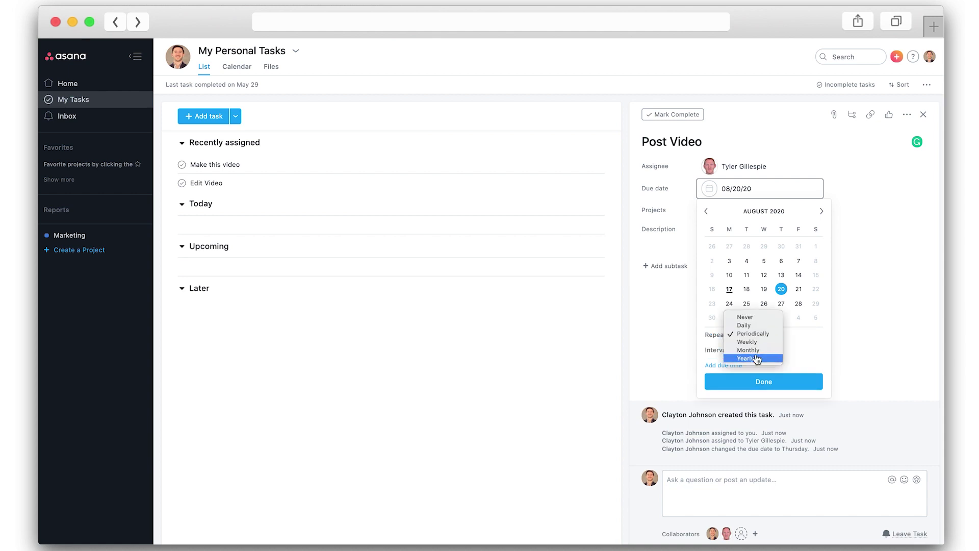
pyautogui.click(804, 354)
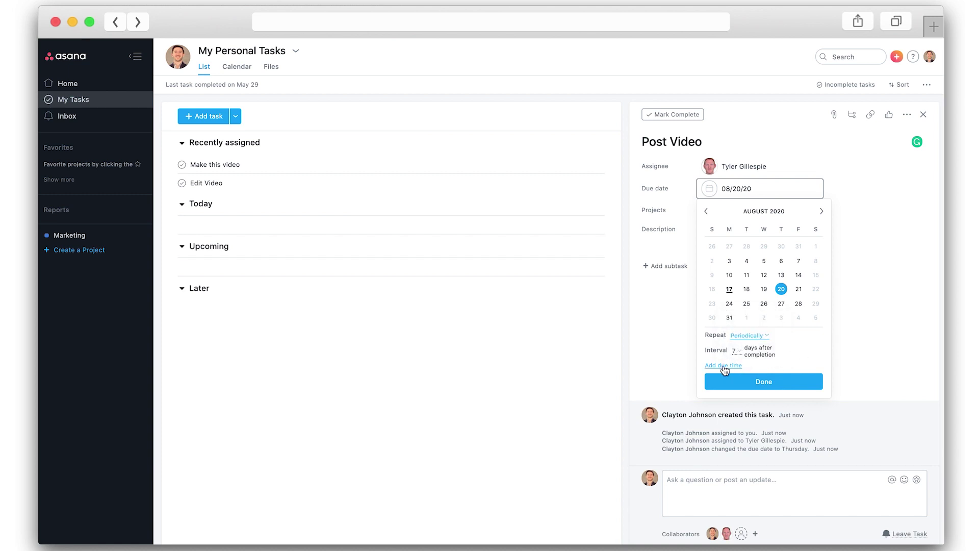
pyautogui.click(887, 290)
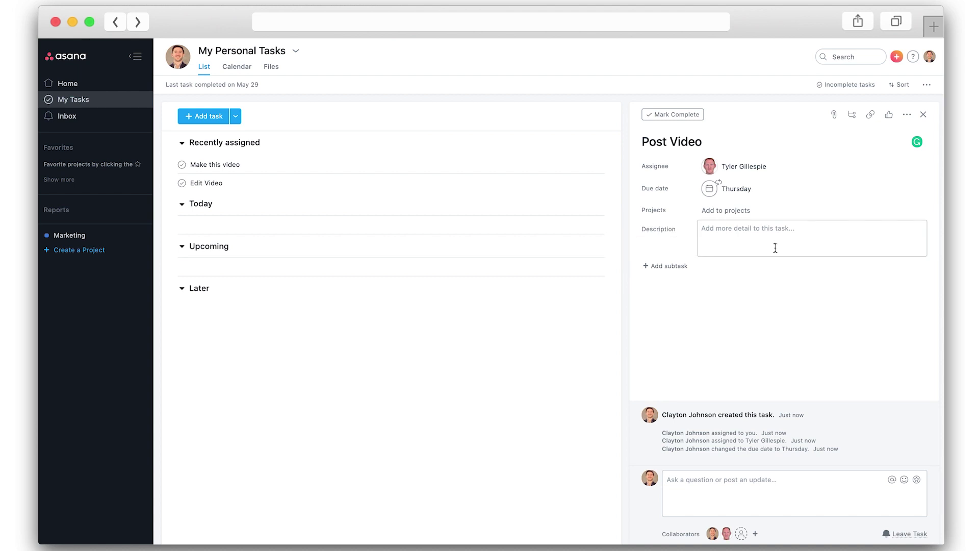
# Leave the description empty and post the comment "first comment" on Post Video.
pyautogui.click(754, 232)
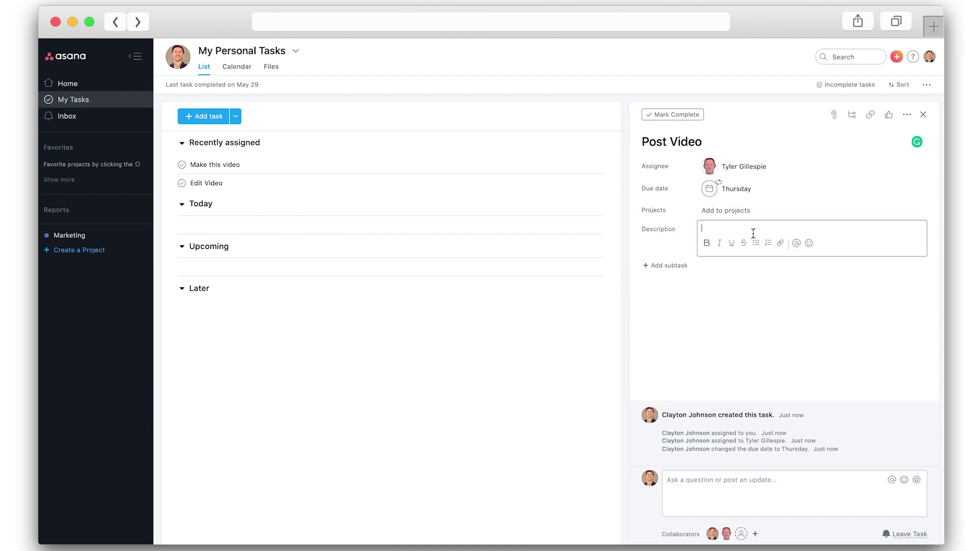
pyautogui.click(738, 295)
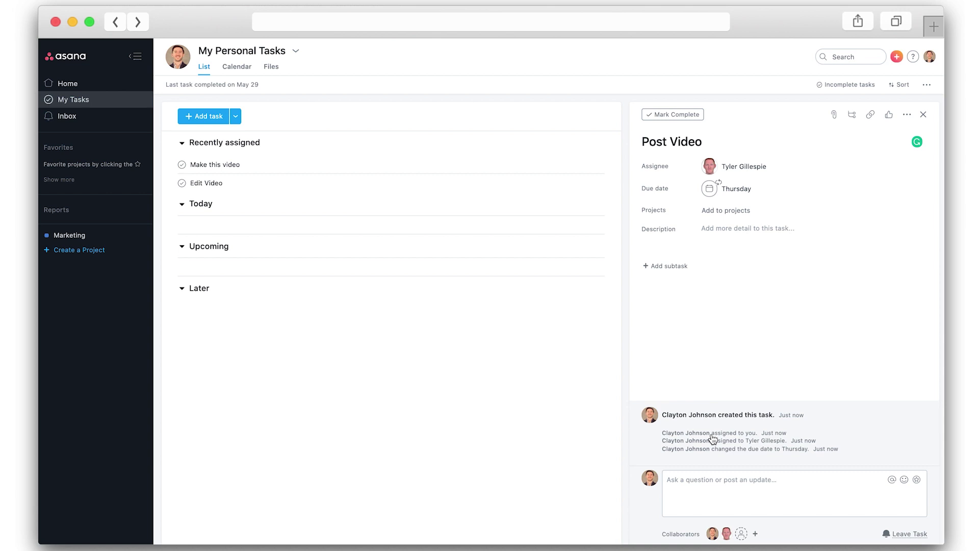
pyautogui.click(703, 490)
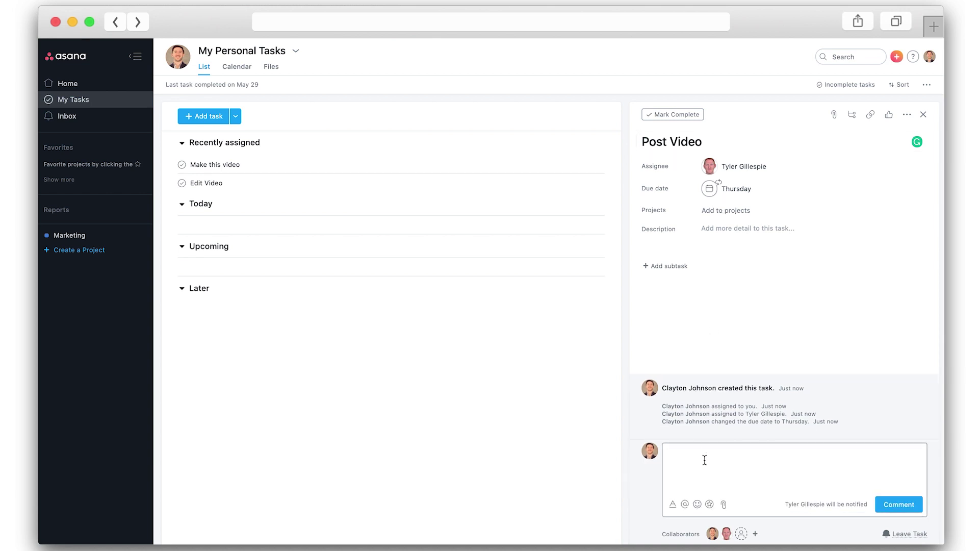
pyautogui.write('fis')
pyautogui.write('st')
pyautogui.write(' comment')
pyautogui.click(899, 505)
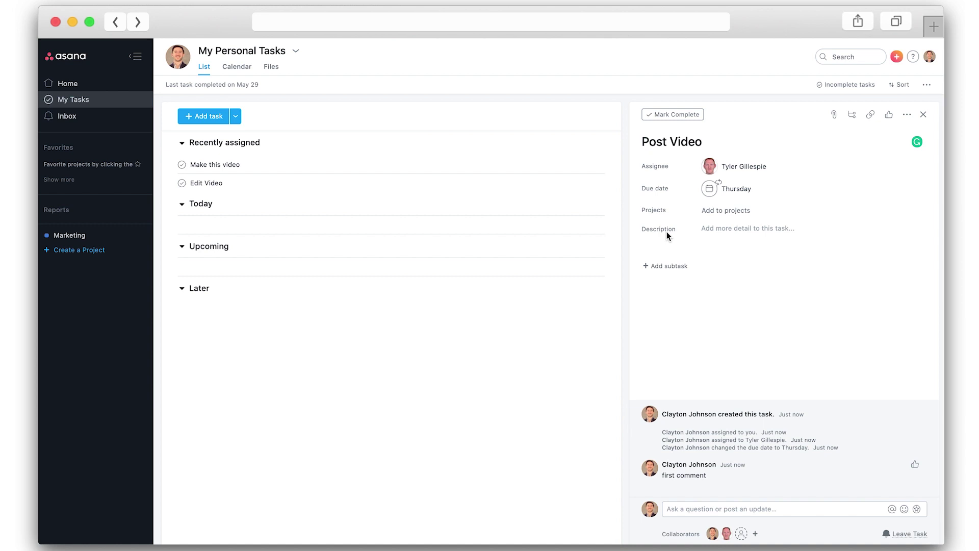
# Add subtasks Keyword Research and Optimize the description to Post Video, removing the empty extra row.
pyautogui.click(678, 267)
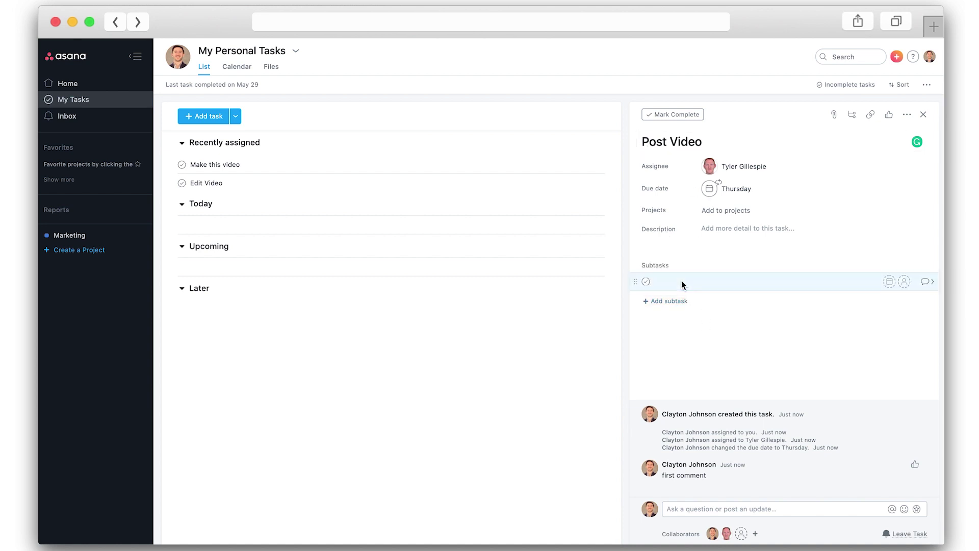
pyautogui.moveTo(682, 281)
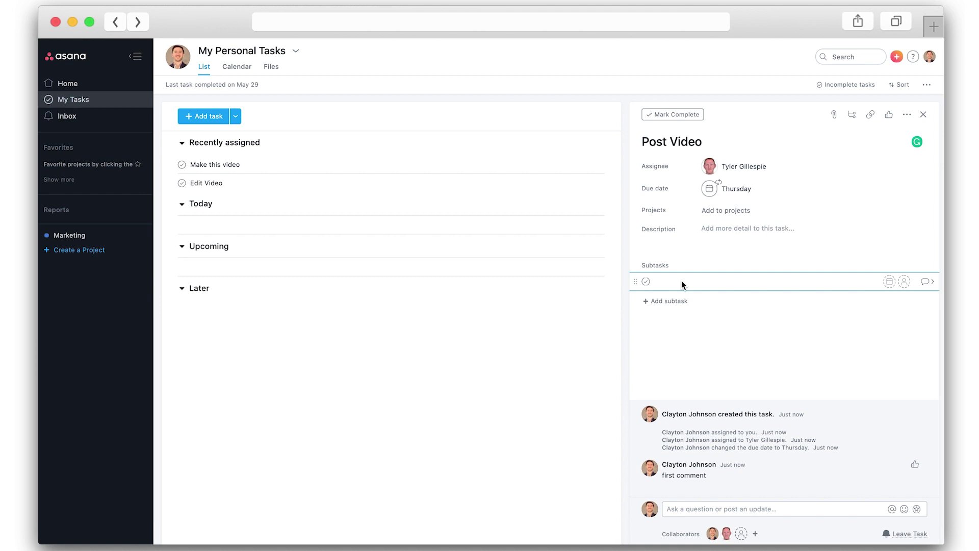
pyautogui.write('Keyword Resear')
pyautogui.write('ch')
pyautogui.press('Return')
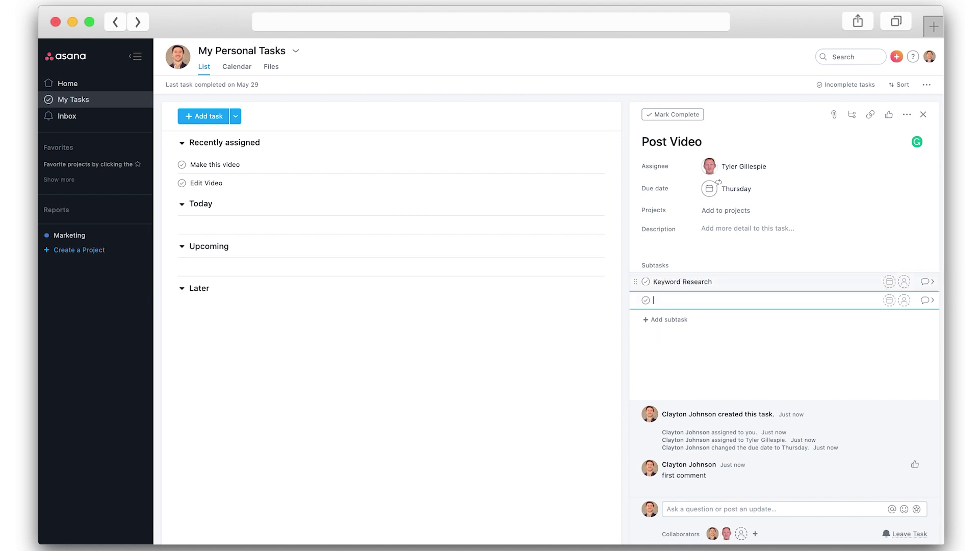
pyautogui.write('Opt')
pyautogui.write('imize the descri')
pyautogui.write('ption')
pyautogui.press('Return')
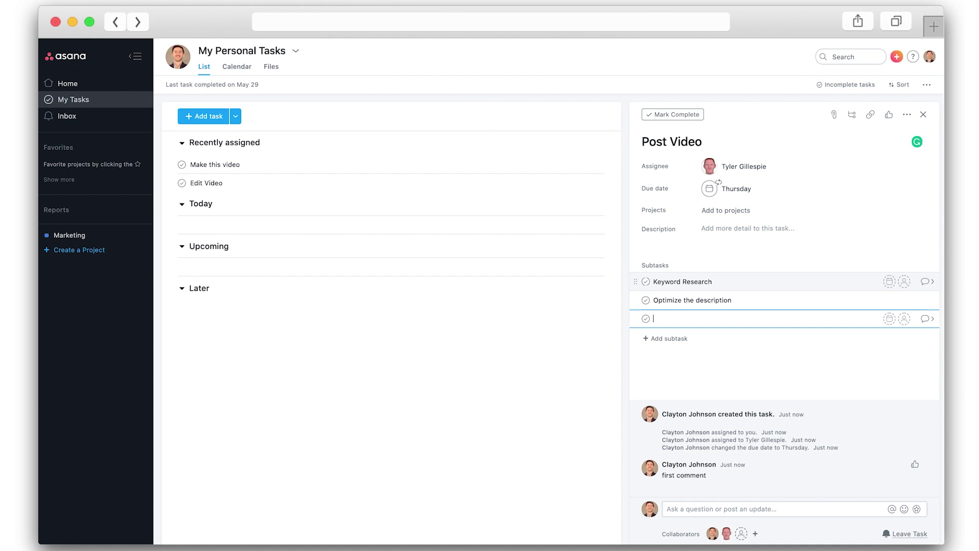
pyautogui.click(771, 303)
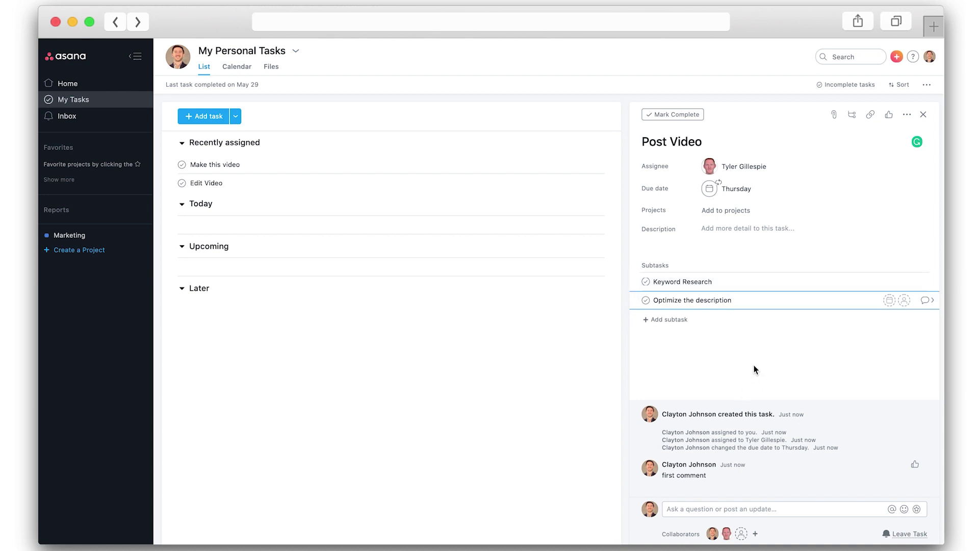
pyautogui.click(833, 116)
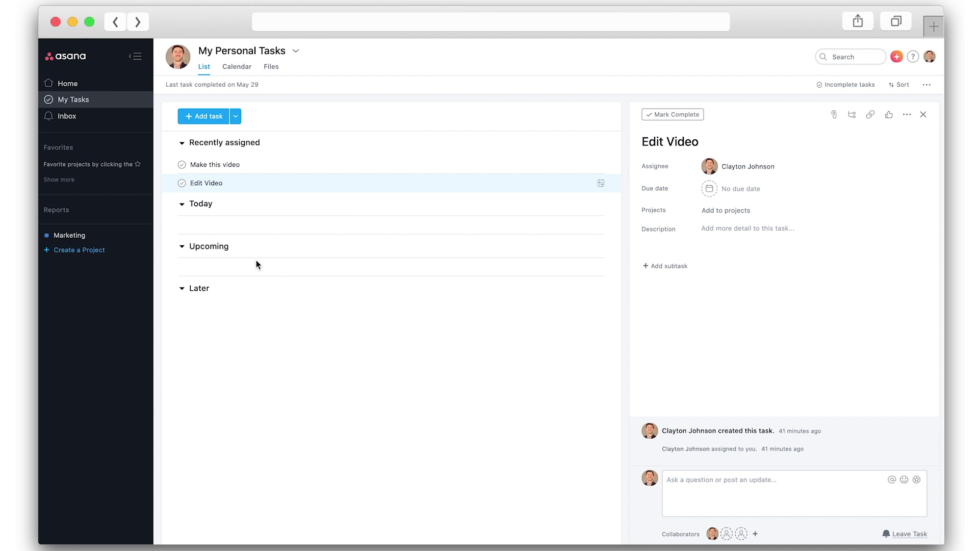
# Create a new project named Blog with List as its default view.
pyautogui.click(69, 252)
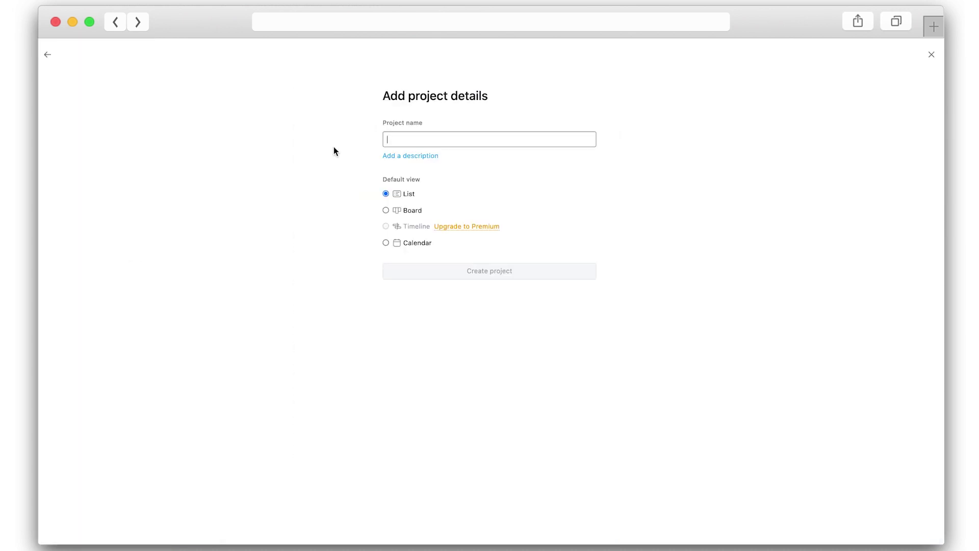
pyautogui.write('Blog')
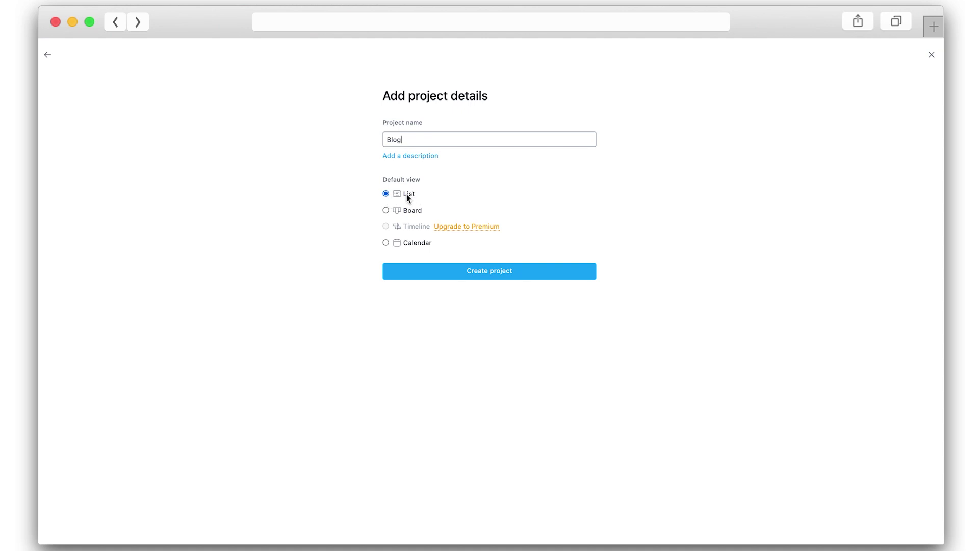
pyautogui.click(458, 273)
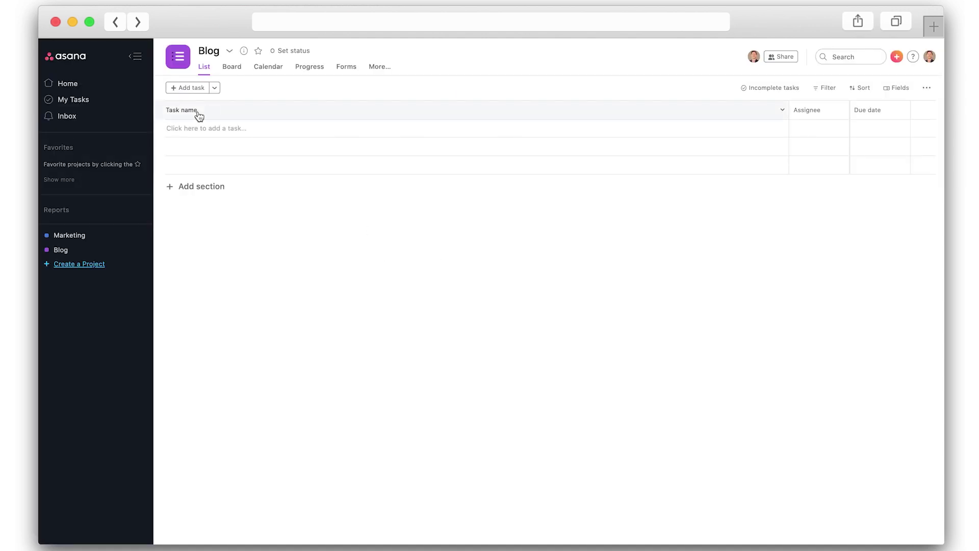
# Add three placeholder tasks to the Blog list and remove the extra empty row.
pyautogui.click(193, 128)
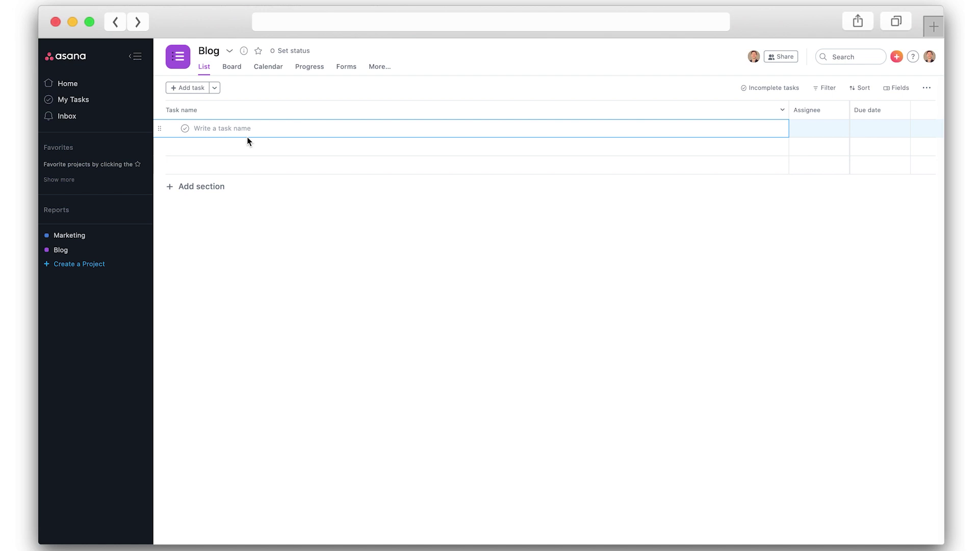
pyautogui.write('safd')
pyautogui.write('oinofsd')
pyautogui.press('Return')
pyautogui.write('asfoinsofid')
pyautogui.press('Return')
pyautogui.write('safoi')
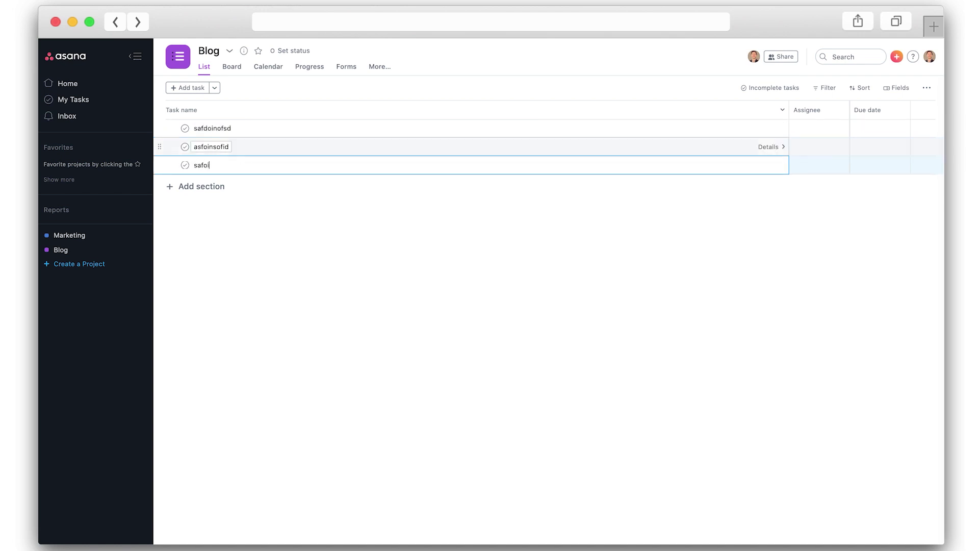
pyautogui.write('noifdnsa')
pyautogui.press('Return')
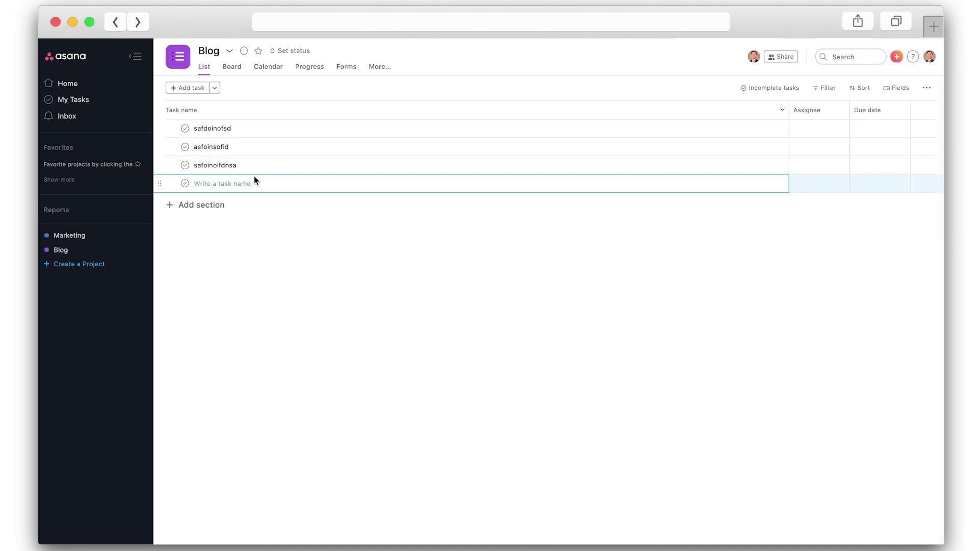
pyautogui.press('BackSpace')
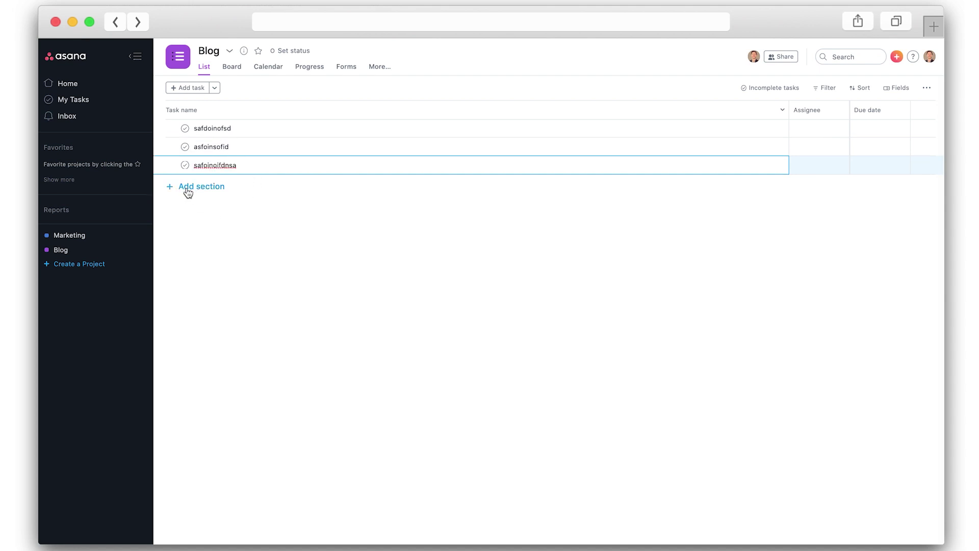
# Create an Ideas section and move the three placeholder tasks into it.
pyautogui.click(194, 190)
pyautogui.write('Id')
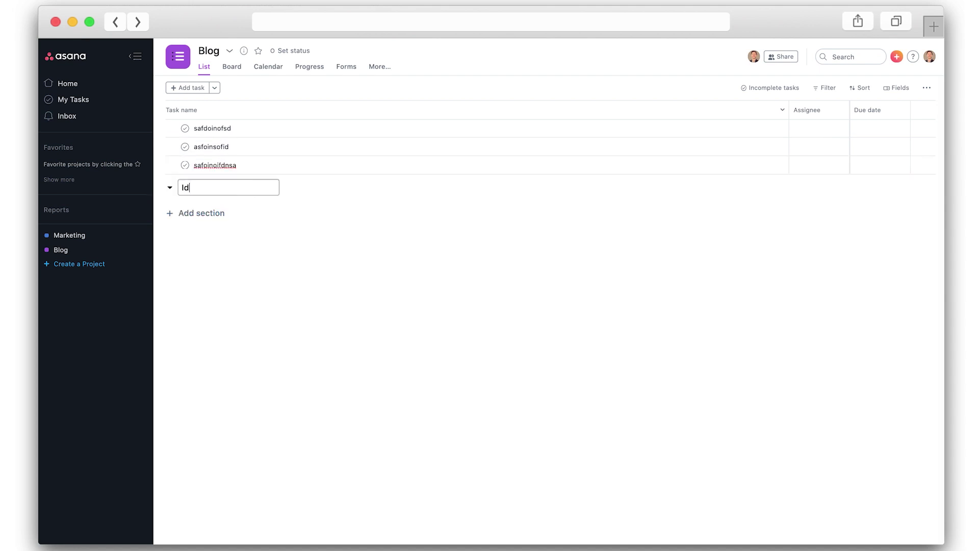
pyautogui.write('eas')
pyautogui.press('Return')
pyautogui.click(235, 129)
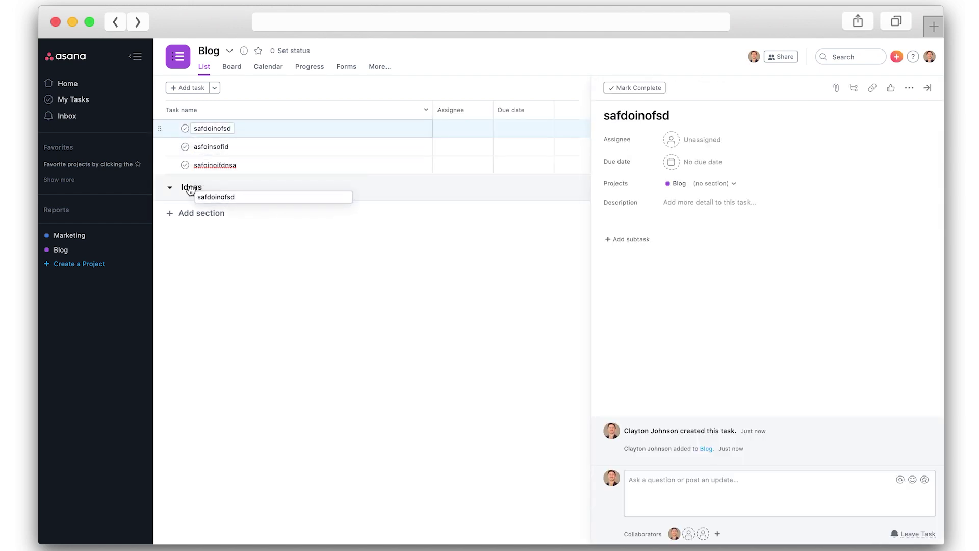
pyautogui.moveTo(161, 128); pyautogui.dragTo(176, 191)
pyautogui.moveTo(159, 127); pyautogui.dragTo(176, 192)
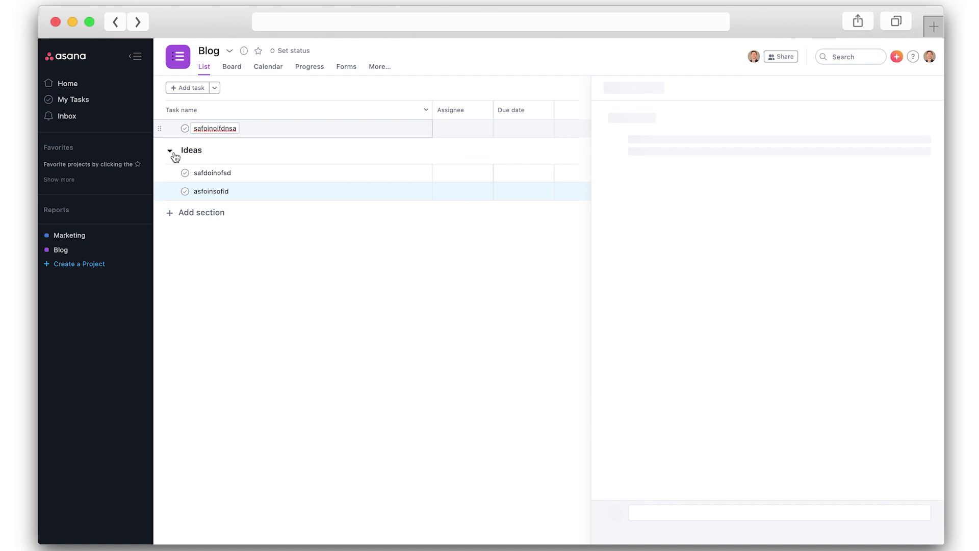
pyautogui.moveTo(161, 128); pyautogui.dragTo(181, 184)
pyautogui.click(255, 201)
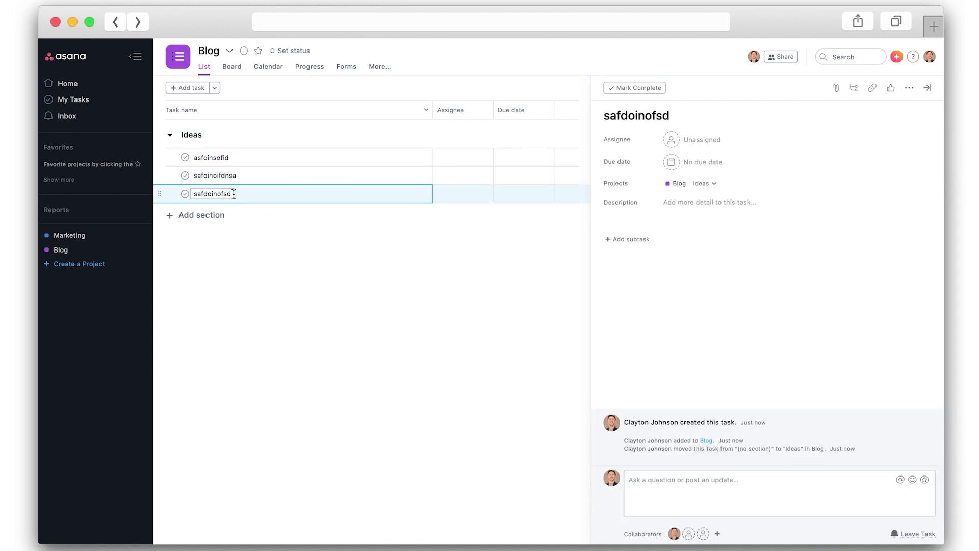
pyautogui.press('Return')
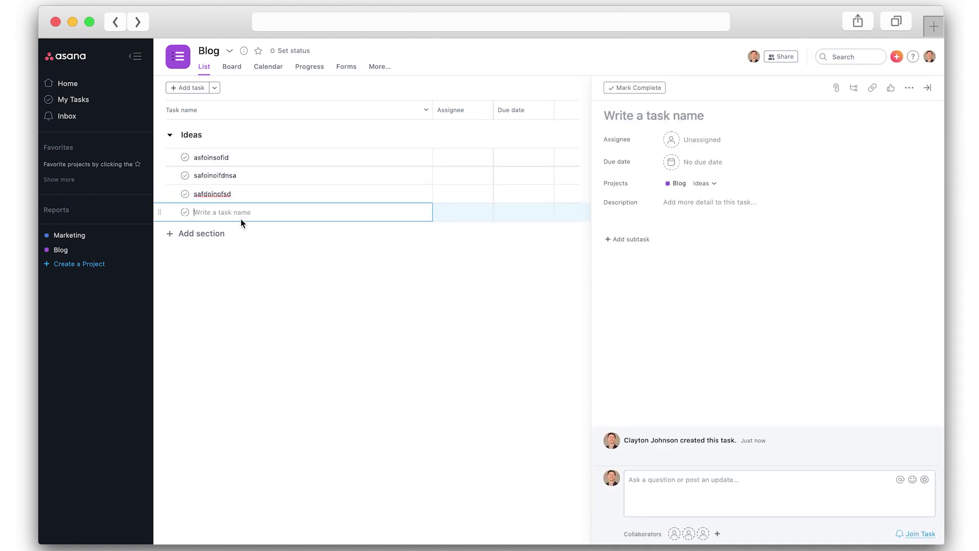
# Create the sections In Production, Editing, Posting and Complete.
pyautogui.click(185, 219)
pyautogui.write('In')
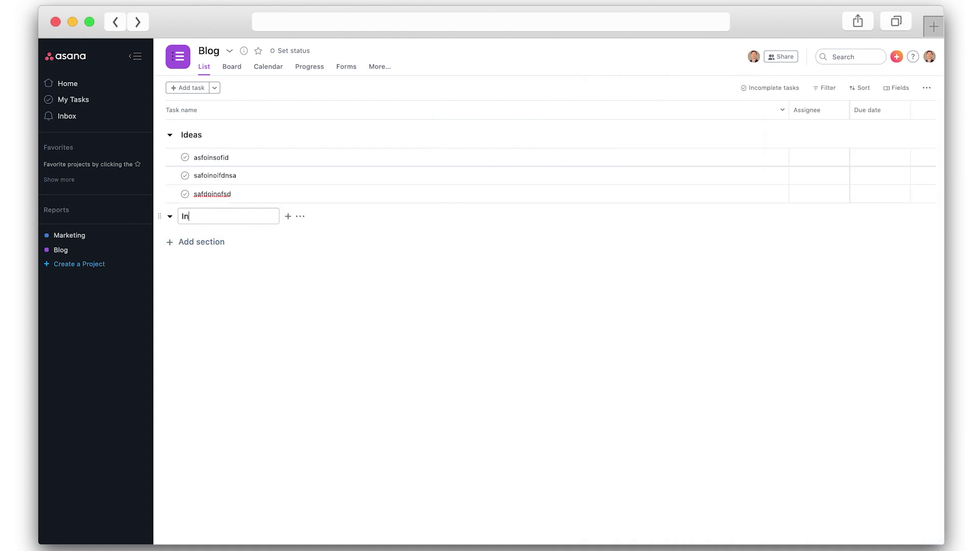
pyautogui.write(' Production')
pyautogui.press('Return')
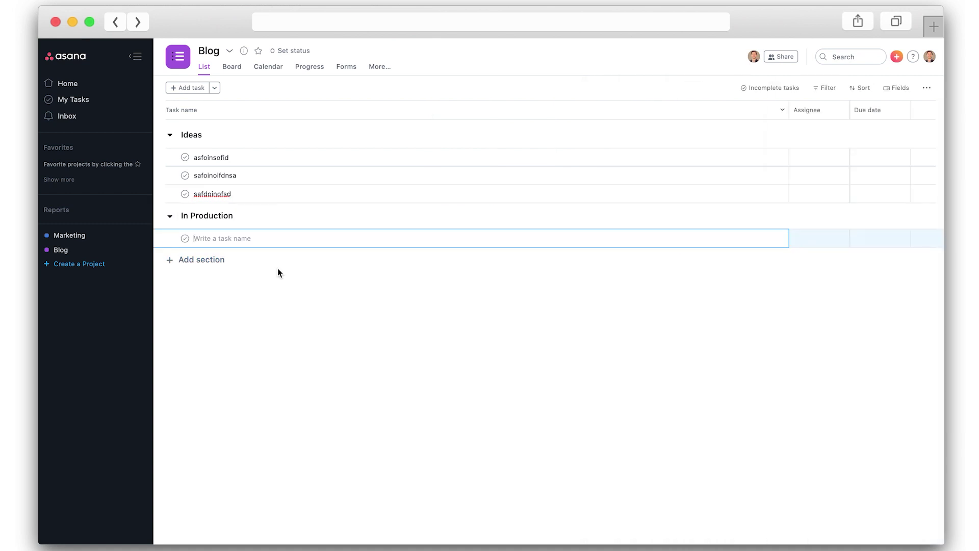
pyautogui.click(185, 265)
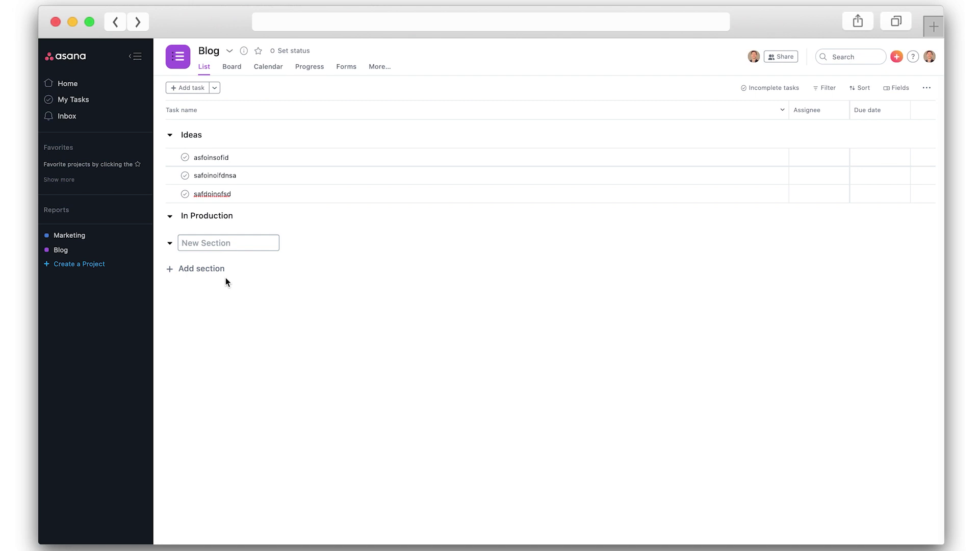
pyautogui.write('Editing')
pyautogui.press('Return')
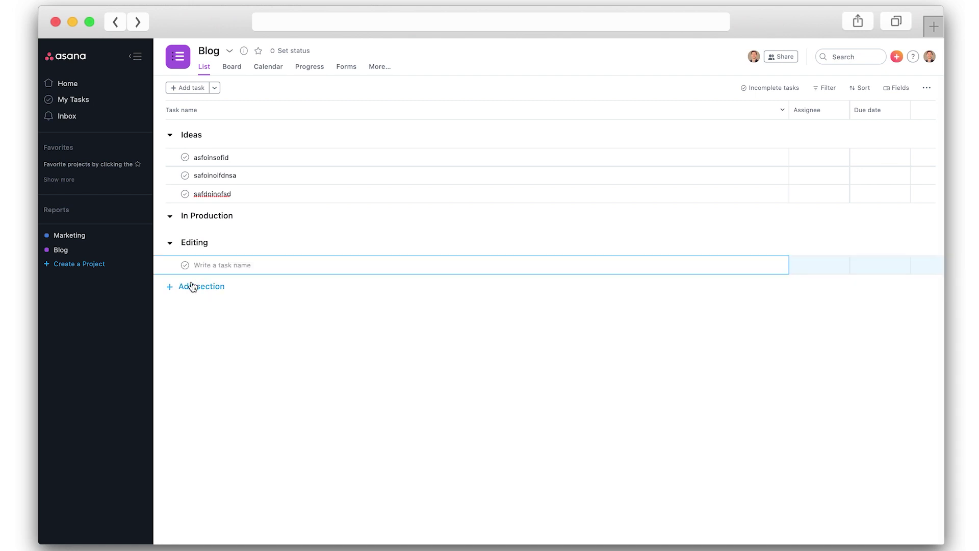
pyautogui.click(193, 286)
pyautogui.write('Posting')
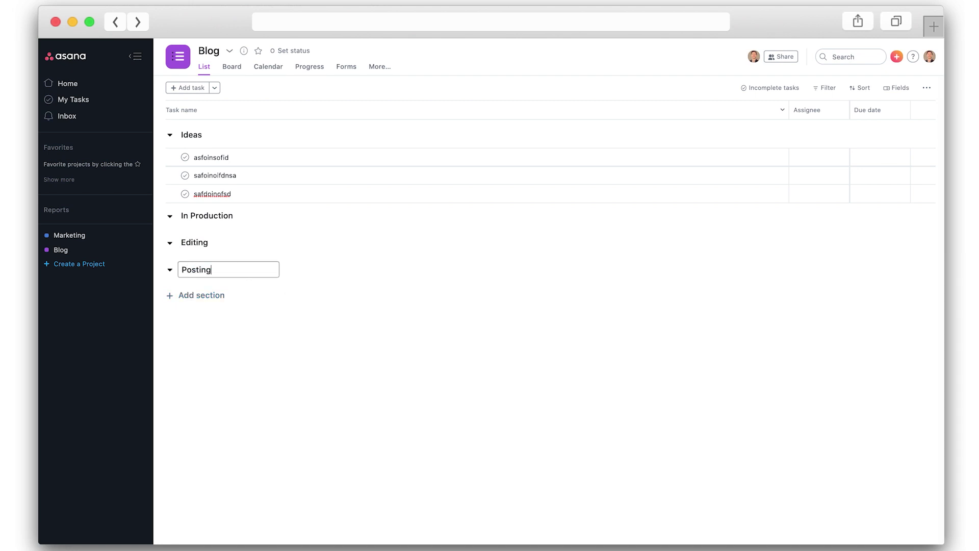
pyautogui.press('Return')
pyautogui.click(205, 314)
pyautogui.write('Comple')
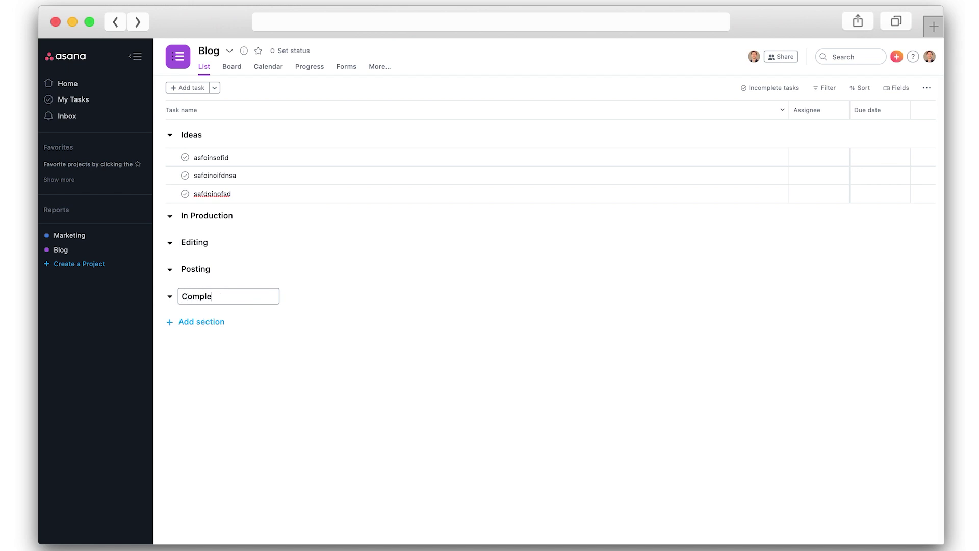
pyautogui.write('te')
pyautogui.click(256, 410)
pyautogui.moveTo(165, 194)
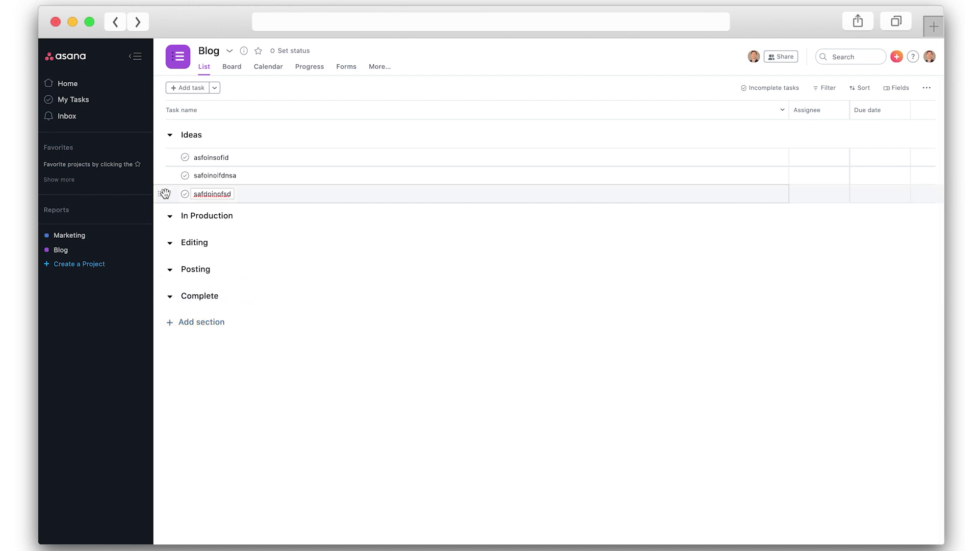
# Move safdoinofsd into Posting and safoinoifdnsa into Editing.
pyautogui.moveTo(164, 194)
pyautogui.mouseDown()
pyautogui.moveTo(191, 229)
pyautogui.moveTo(169, 280)
pyautogui.mouseUp()
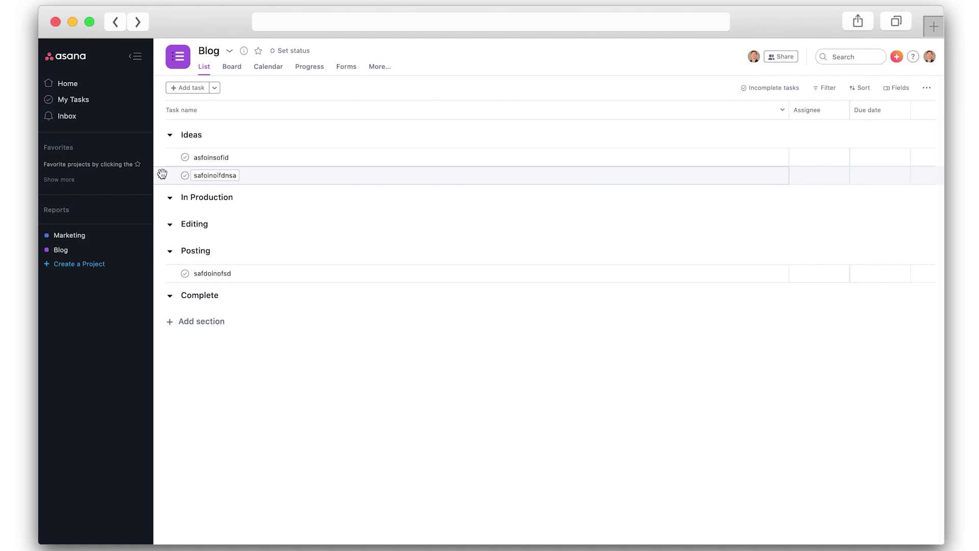
pyautogui.moveTo(160, 176); pyautogui.dragTo(174, 238)
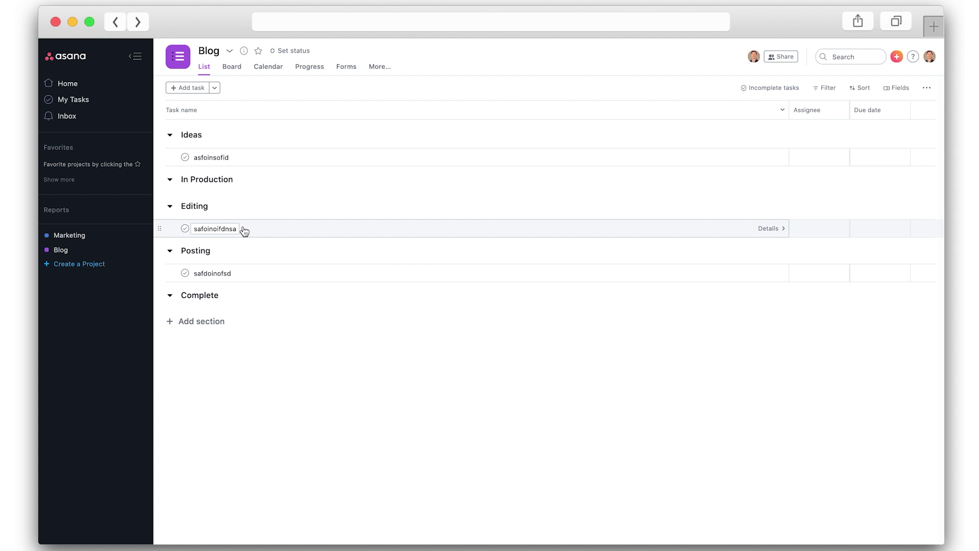
# Show Blog as a board and delete the empty (no section) column.
pyautogui.click(233, 72)
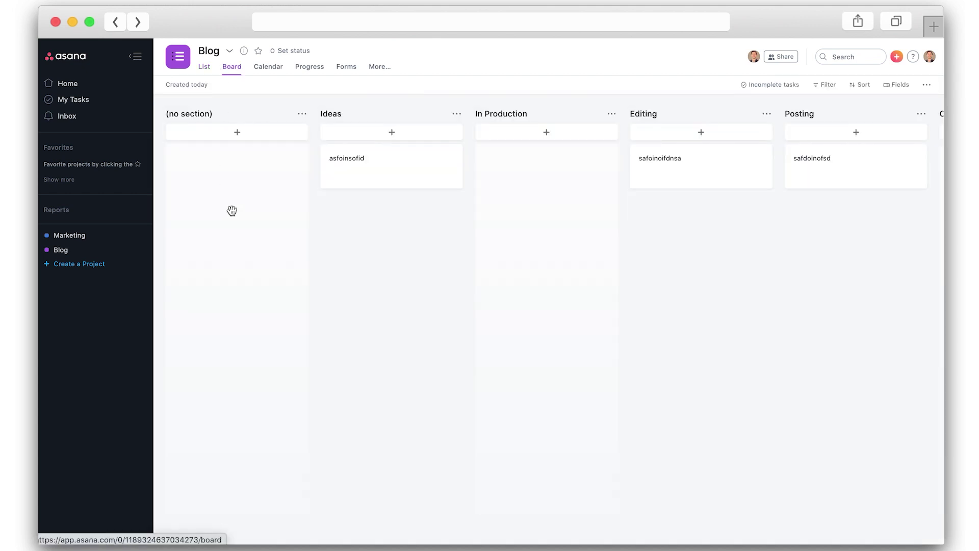
pyautogui.click(303, 114)
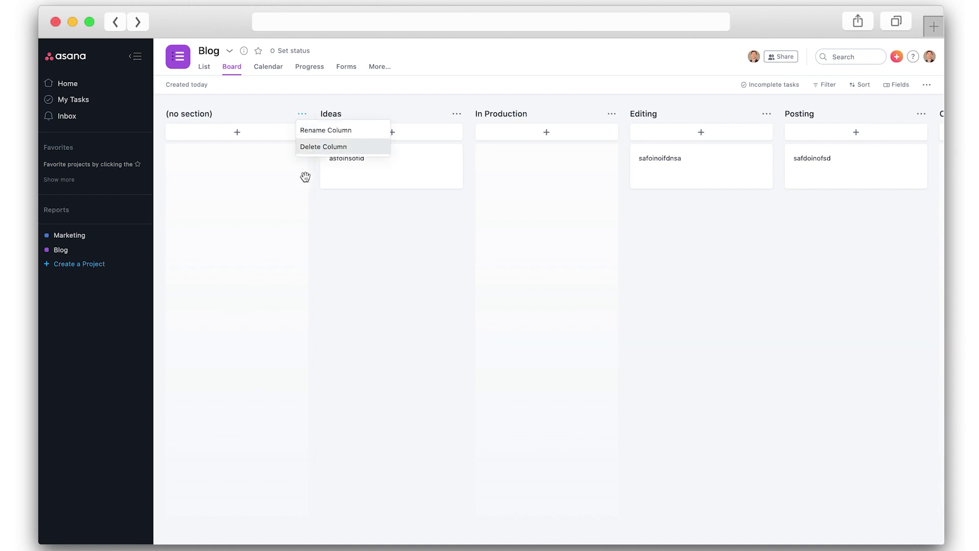
pyautogui.click(309, 149)
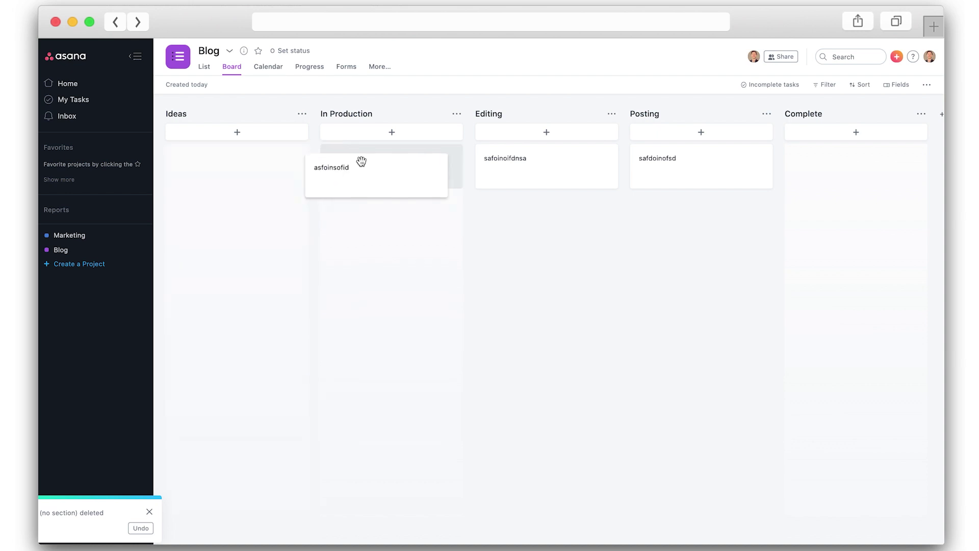
# Move the asfoinsofid card into Editing and assign it to yourself.
pyautogui.moveTo(220, 158)
pyautogui.mouseDown()
pyautogui.moveTo(367, 159)
pyautogui.moveTo(489, 242)
pyautogui.moveTo(567, 202)
pyautogui.mouseUp()
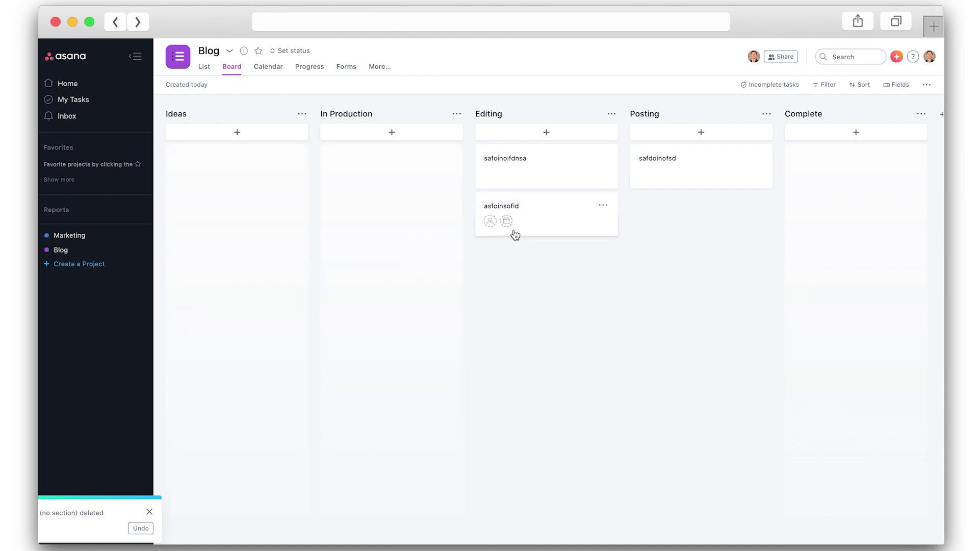
pyautogui.click(490, 221)
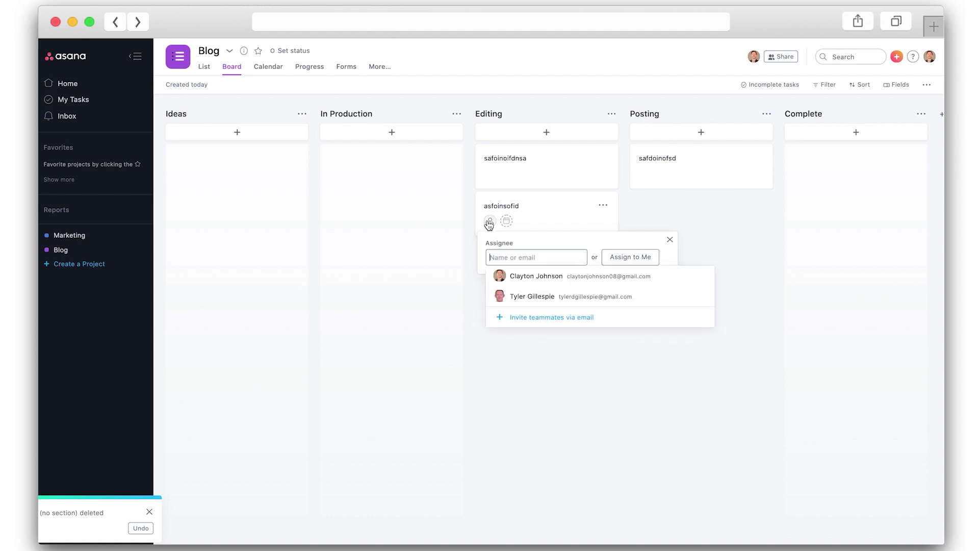
pyautogui.click(560, 276)
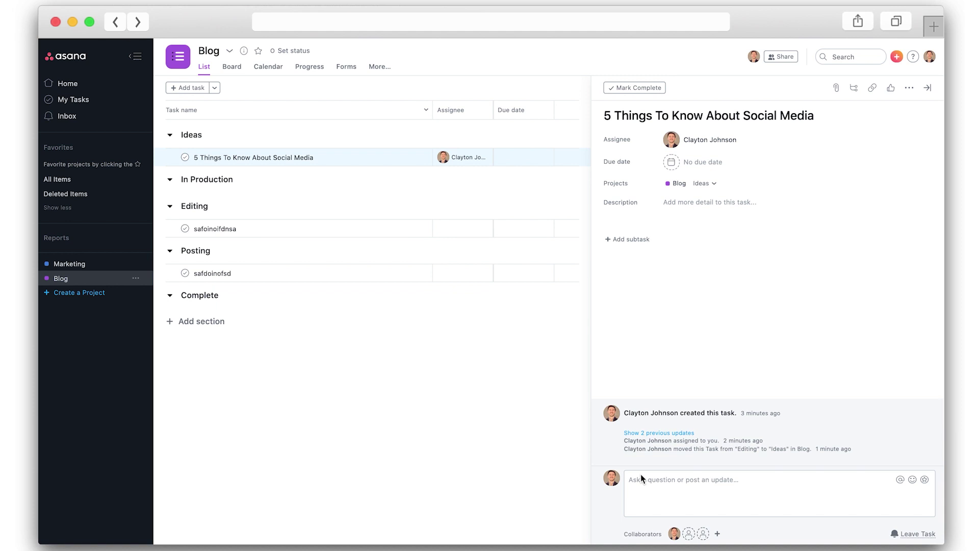
pyautogui.click(641, 487)
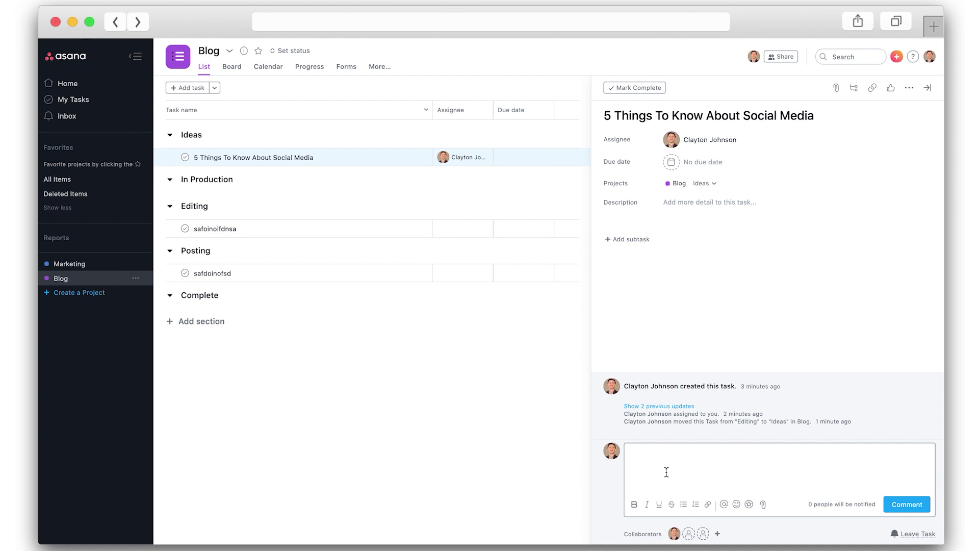
pyautogui.click(689, 535)
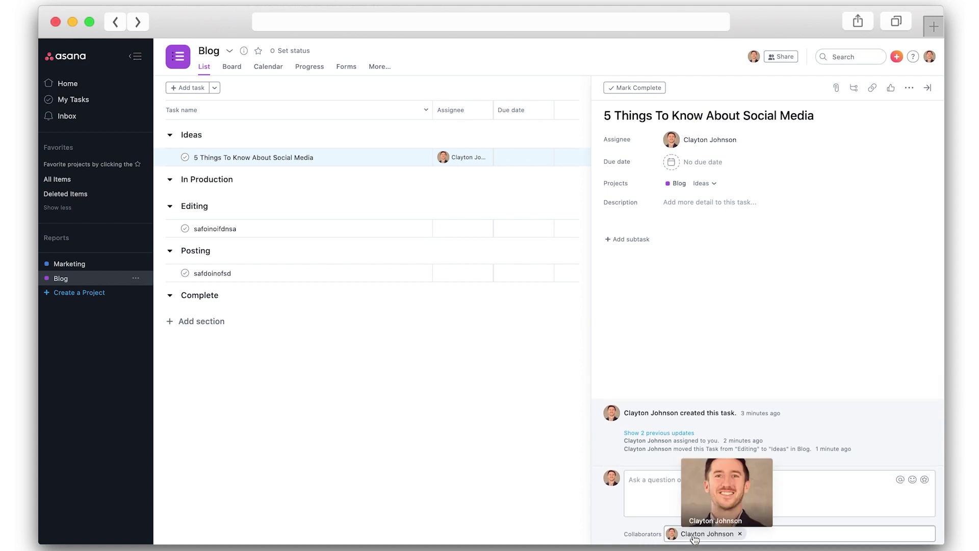
pyautogui.write('tye')
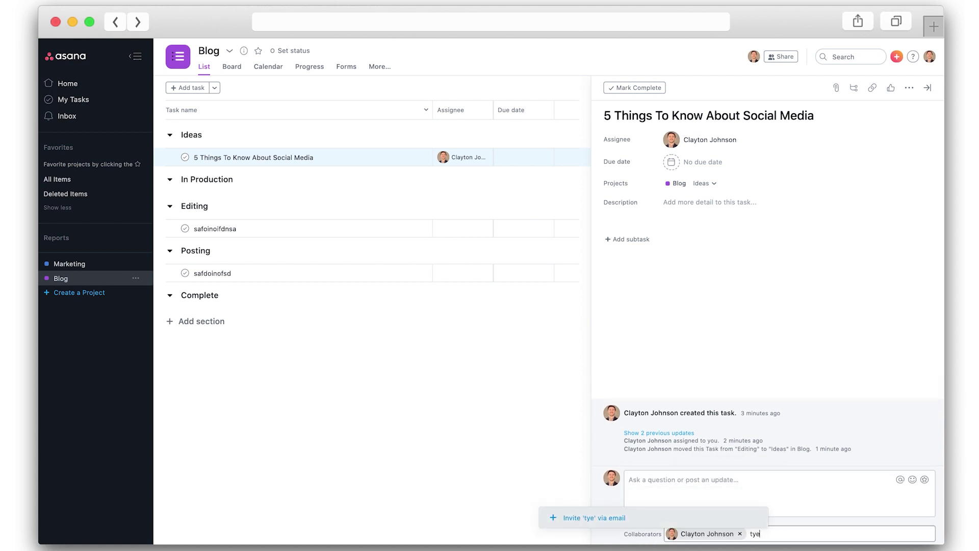
pyautogui.press('BackSpace')
pyautogui.write('l')
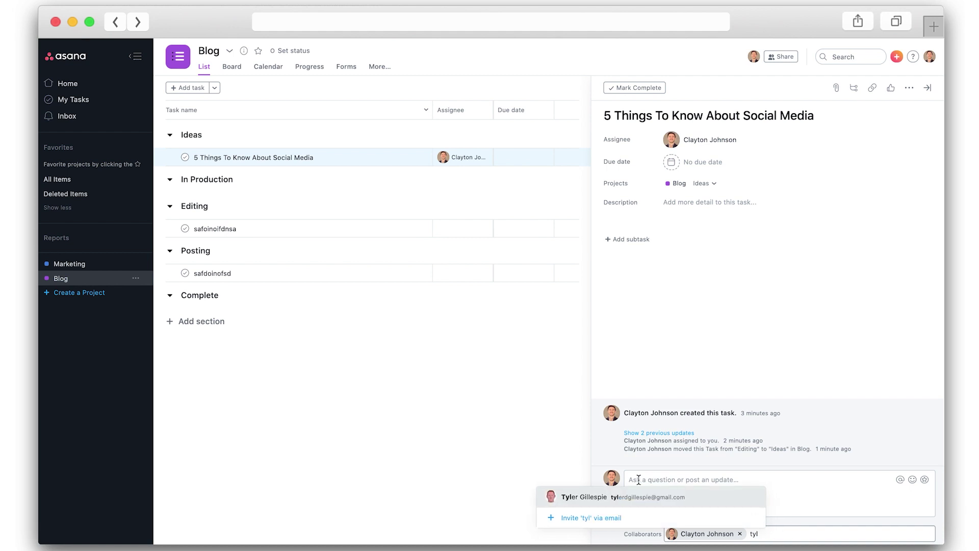
pyautogui.click(662, 502)
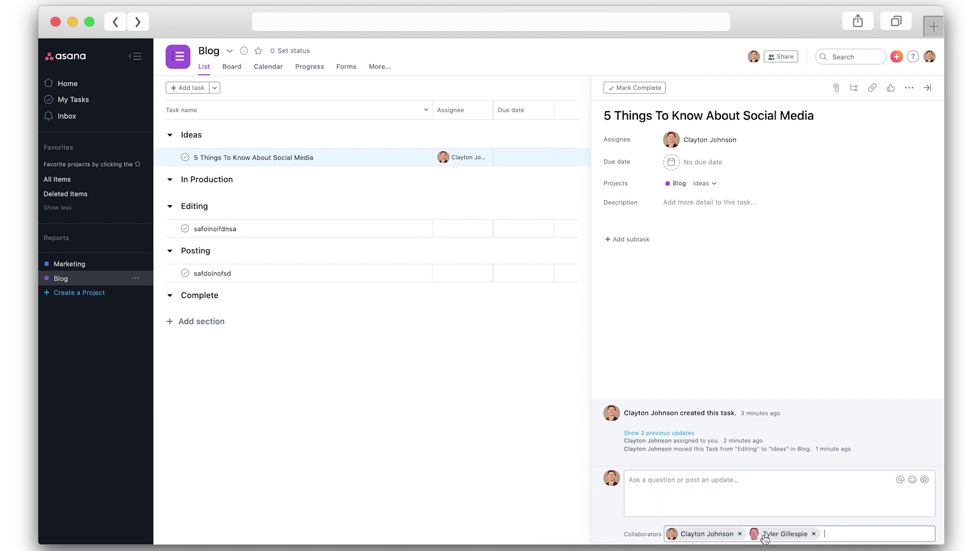
pyautogui.click(733, 495)
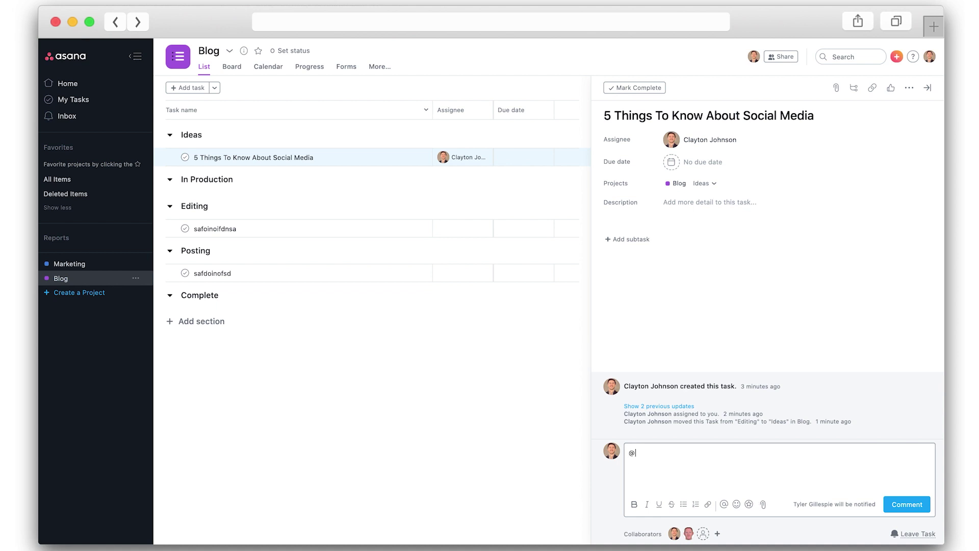
pyautogui.write('@ty')
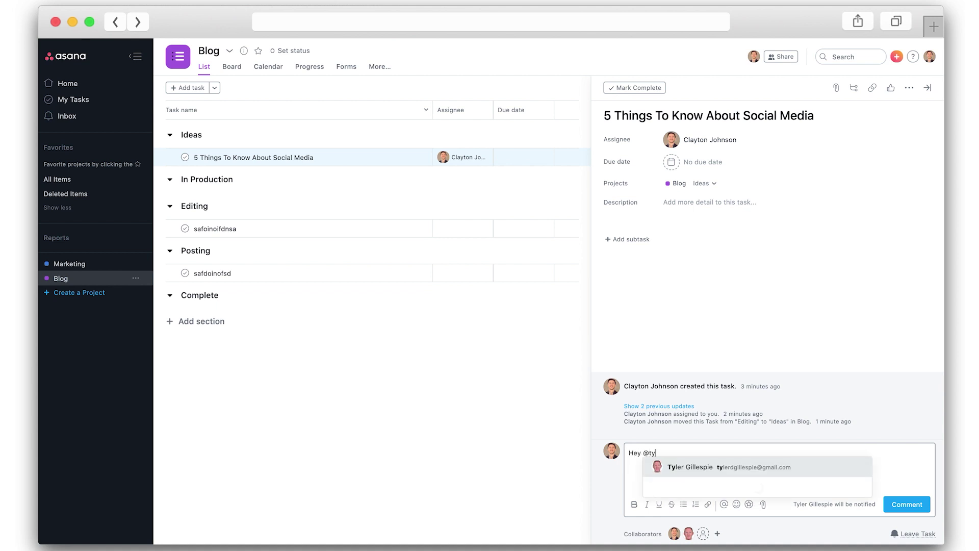
pyautogui.press('Return')
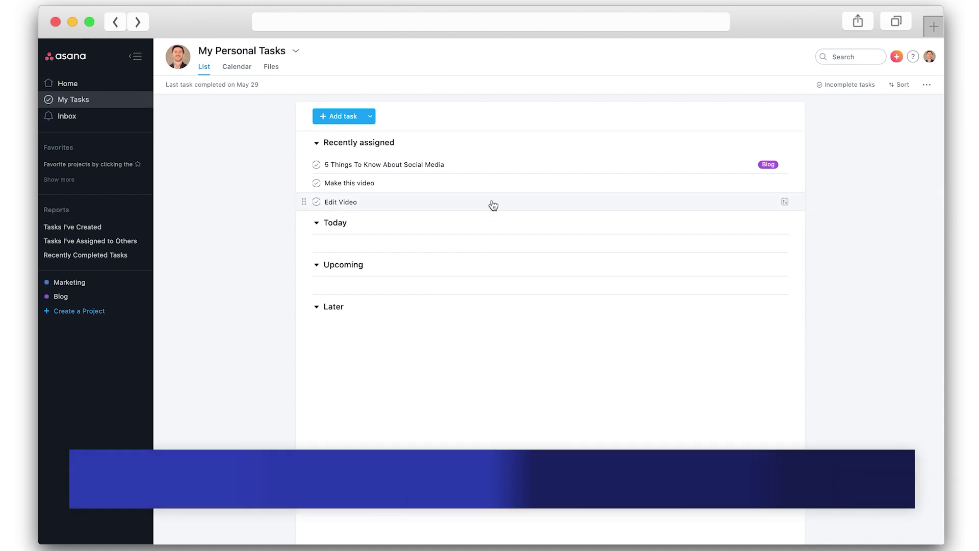
# Make the social media task due today and Make this video due Wednesday.
pyautogui.click(484, 162)
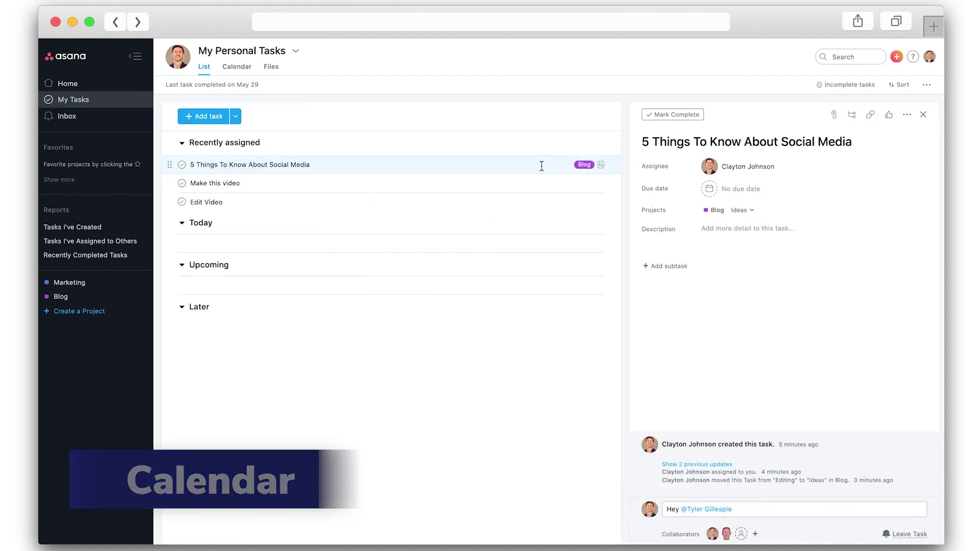
pyautogui.click(735, 190)
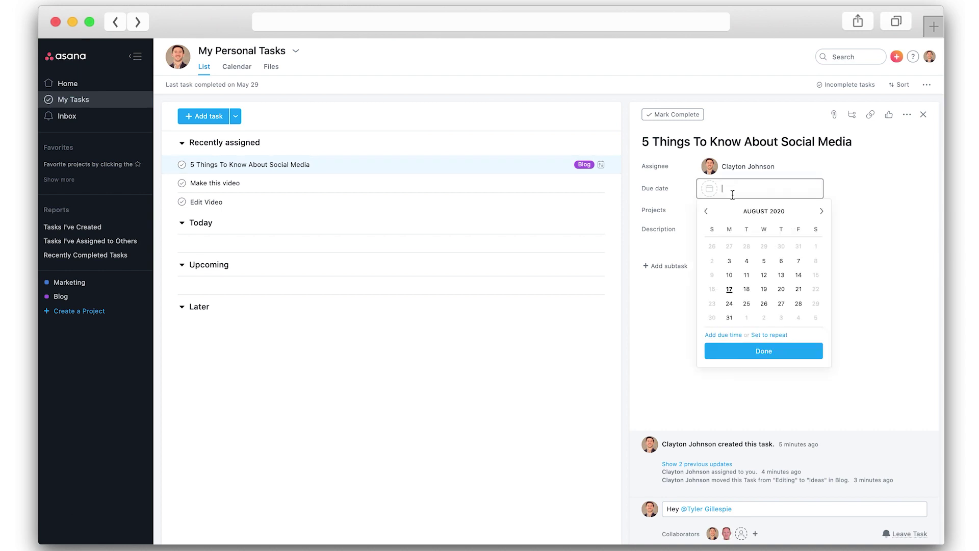
pyautogui.click(729, 289)
pyautogui.click(474, 180)
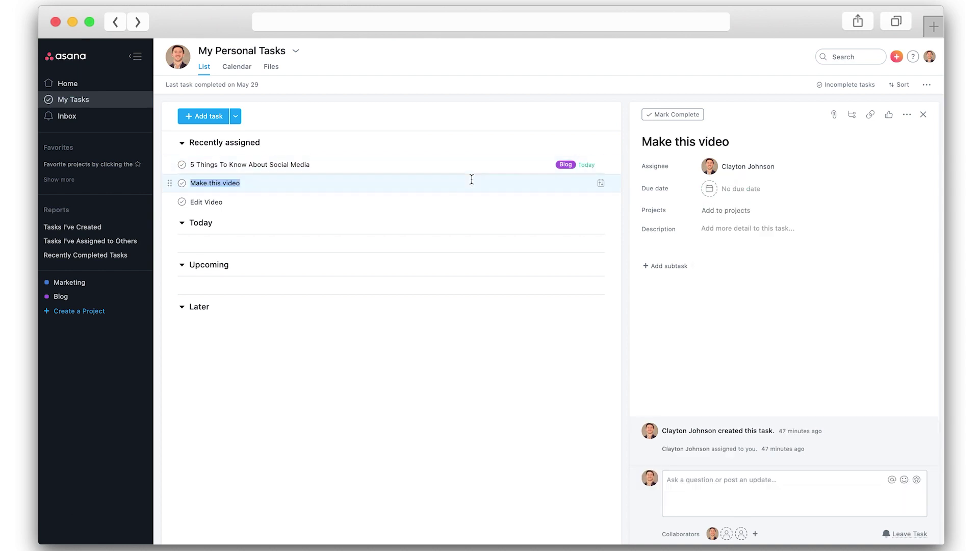
pyautogui.click(733, 191)
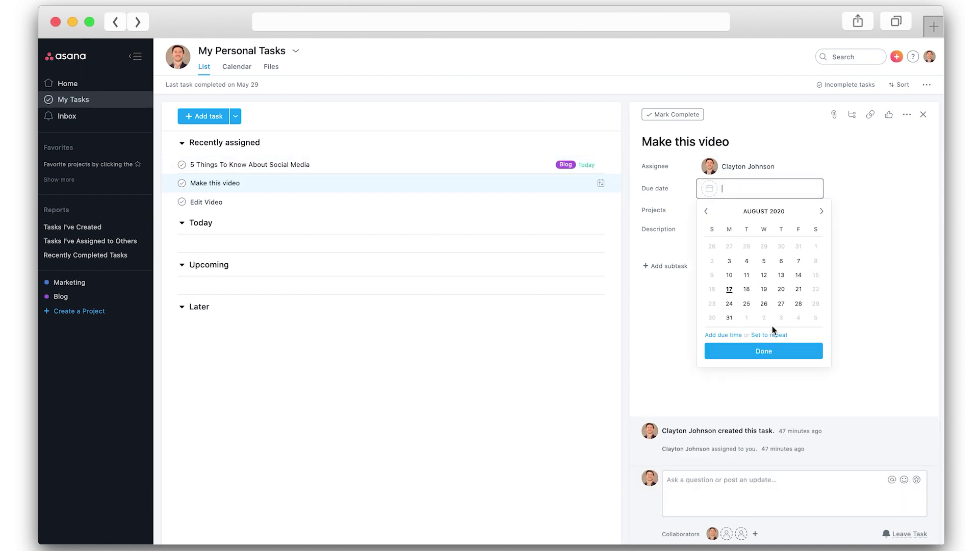
pyautogui.click(765, 293)
# Make Edit Video due Thursday and view My Tasks as a calendar.
pyautogui.click(402, 204)
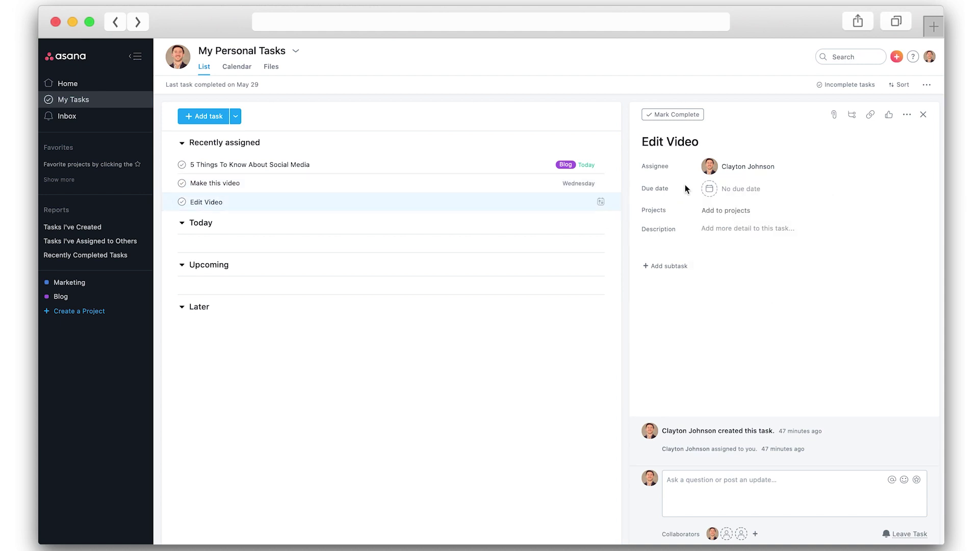
pyautogui.click(729, 191)
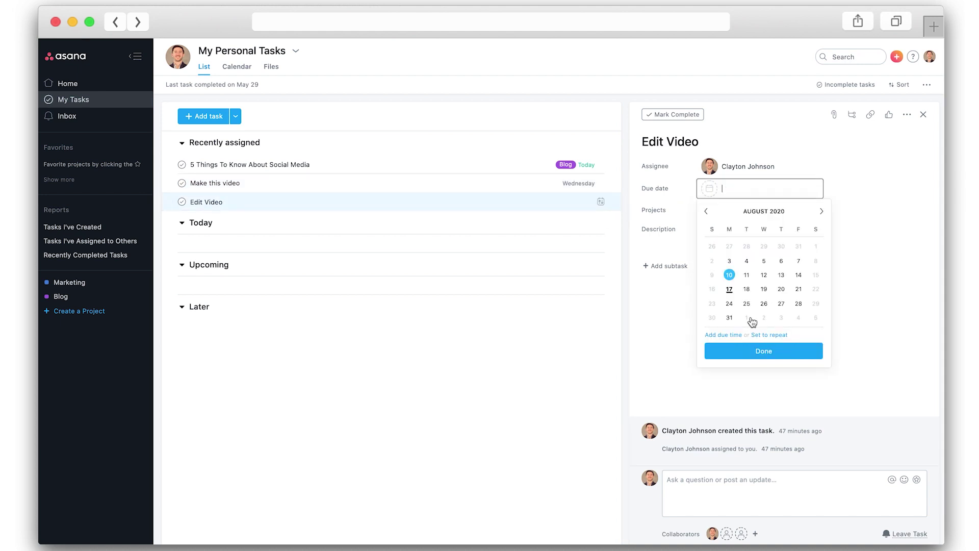
pyautogui.click(785, 291)
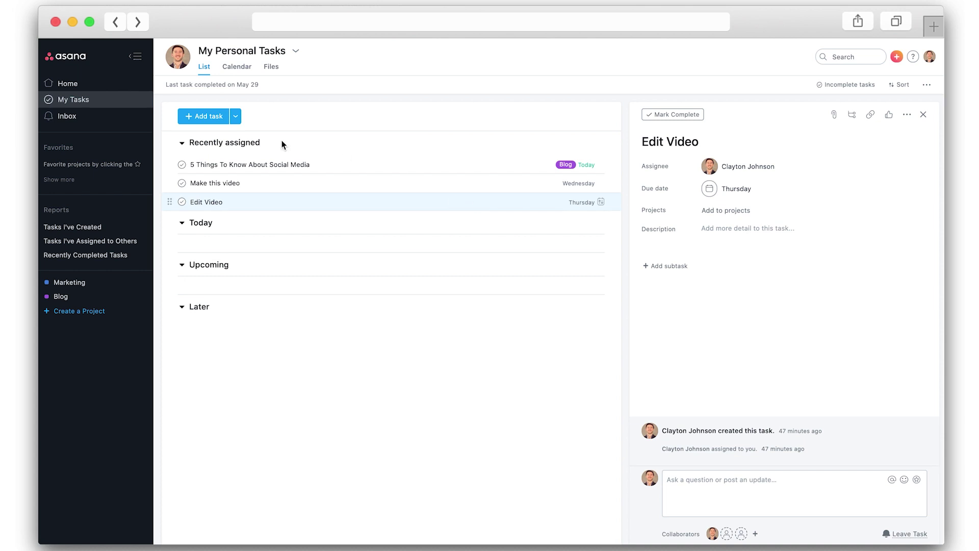
pyautogui.click(237, 69)
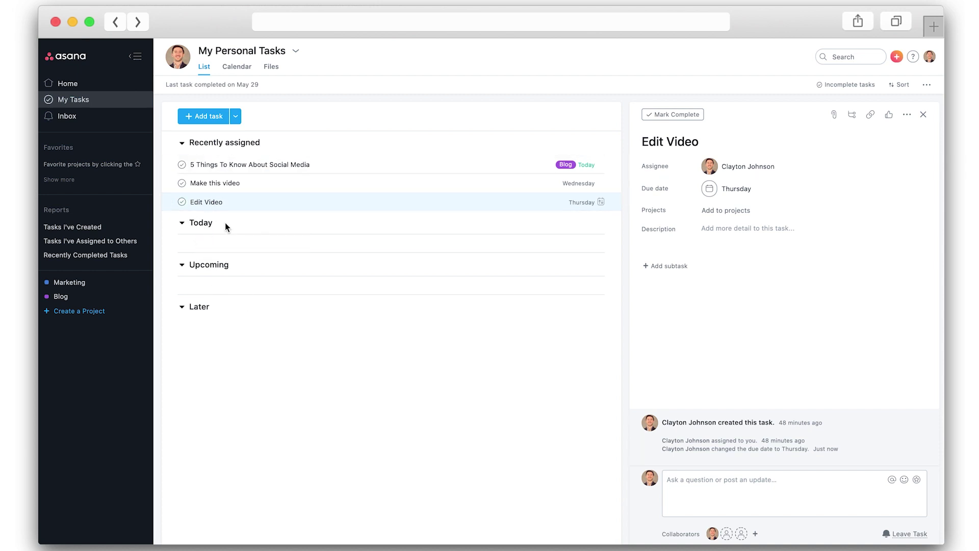
# Mark Edit Video for Today, Make this video for Upcoming, and the social media task for Later.
pyautogui.moveTo(585, 202)
pyautogui.click(602, 204)
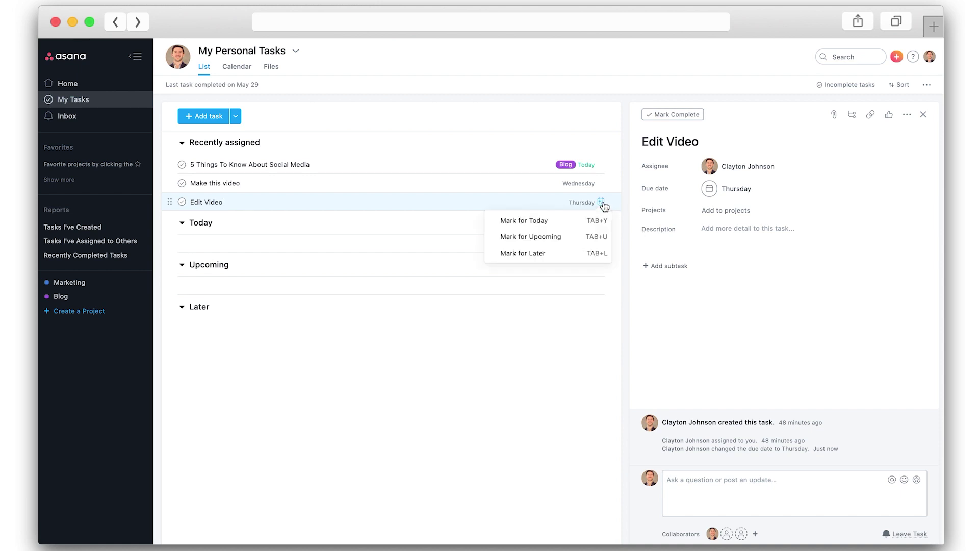
pyautogui.click(582, 228)
pyautogui.click(602, 184)
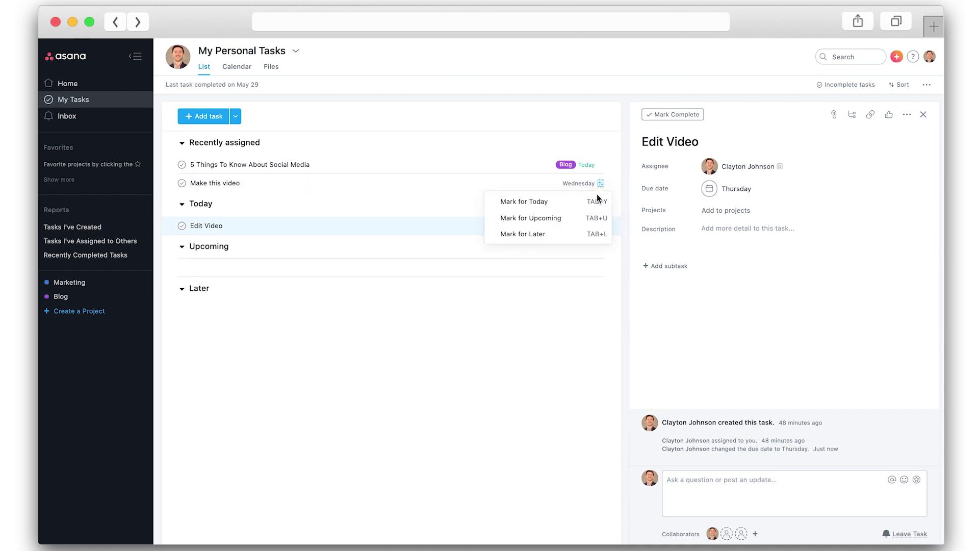
pyautogui.click(589, 220)
pyautogui.click(601, 165)
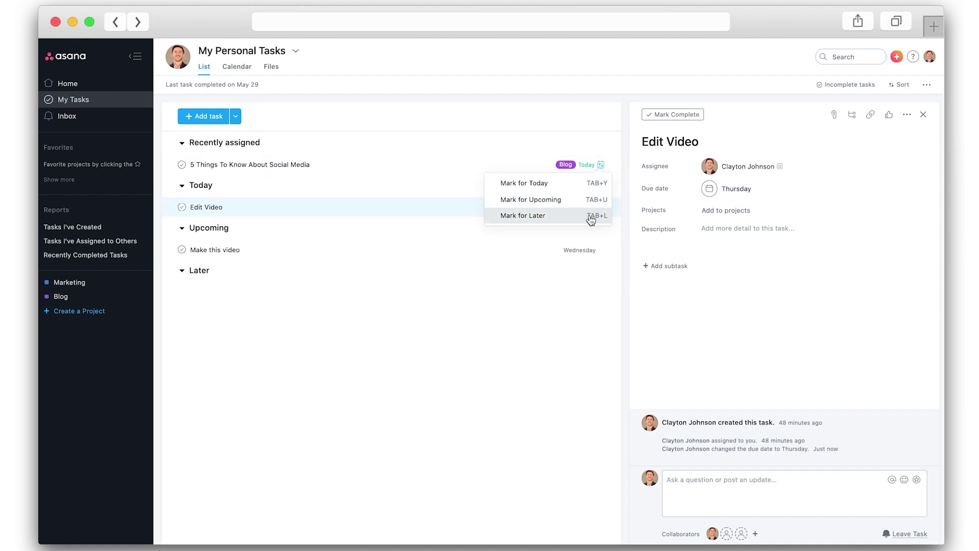
pyautogui.click(591, 220)
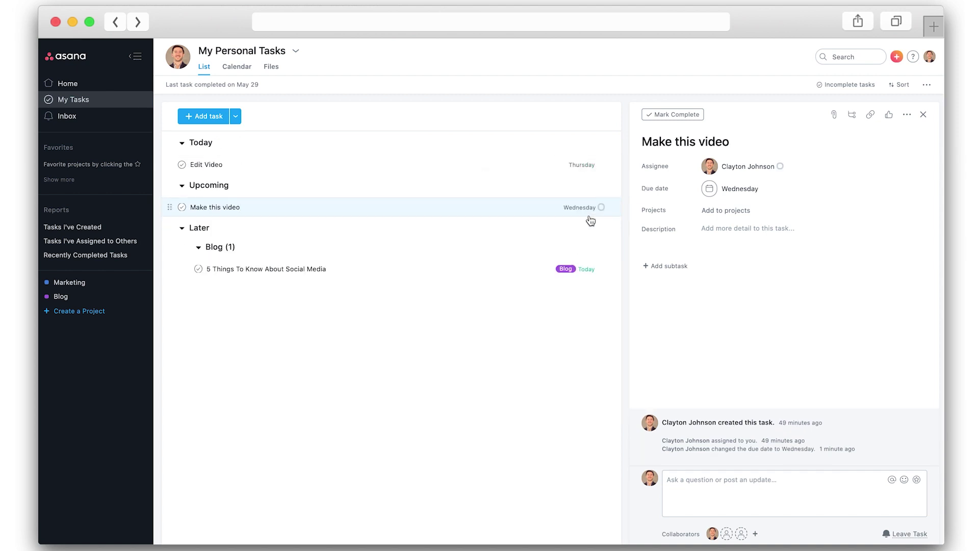
# Collapse the Later and Upcoming sections of My Personal Tasks.
pyautogui.click(182, 228)
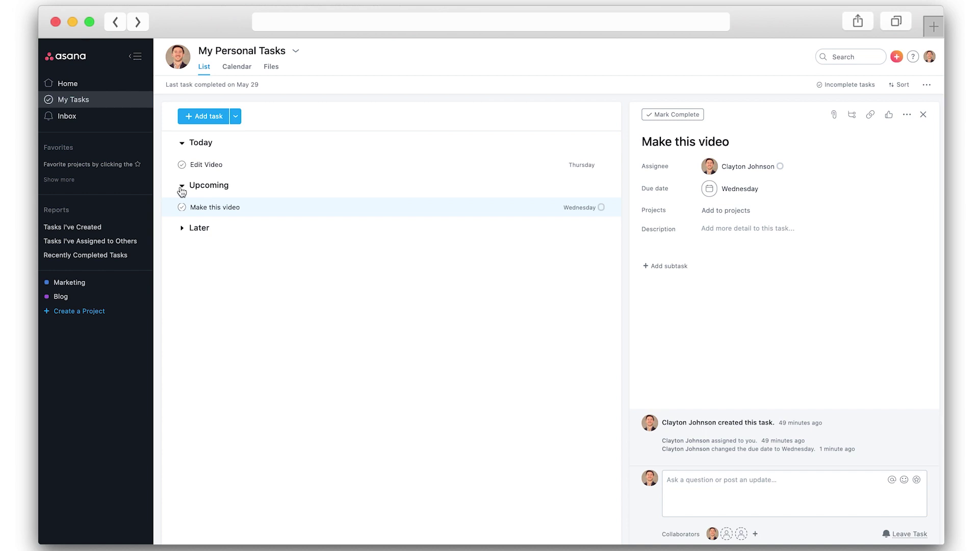
pyautogui.click(181, 187)
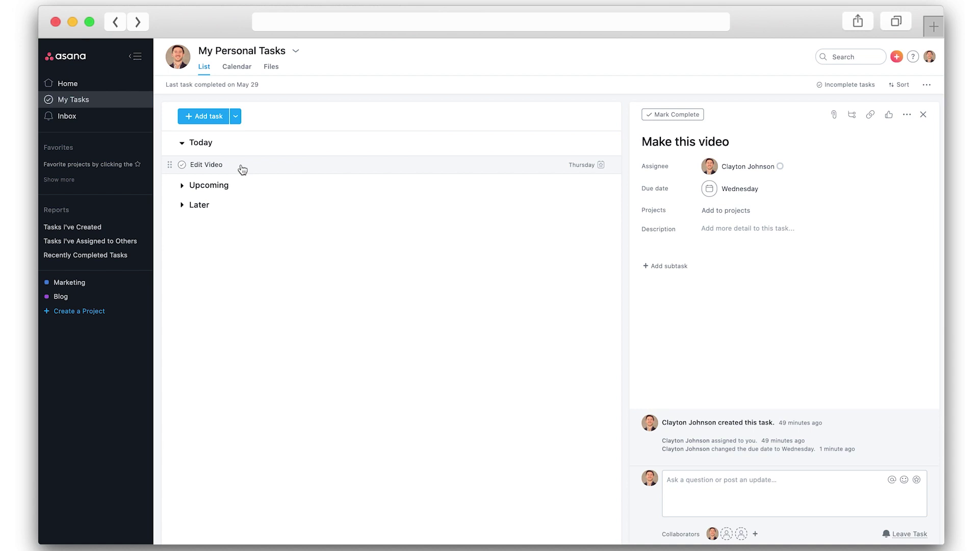
# Try sorting My Tasks by Project, Due Date and Likes, then set Sort back to None.
pyautogui.click(904, 88)
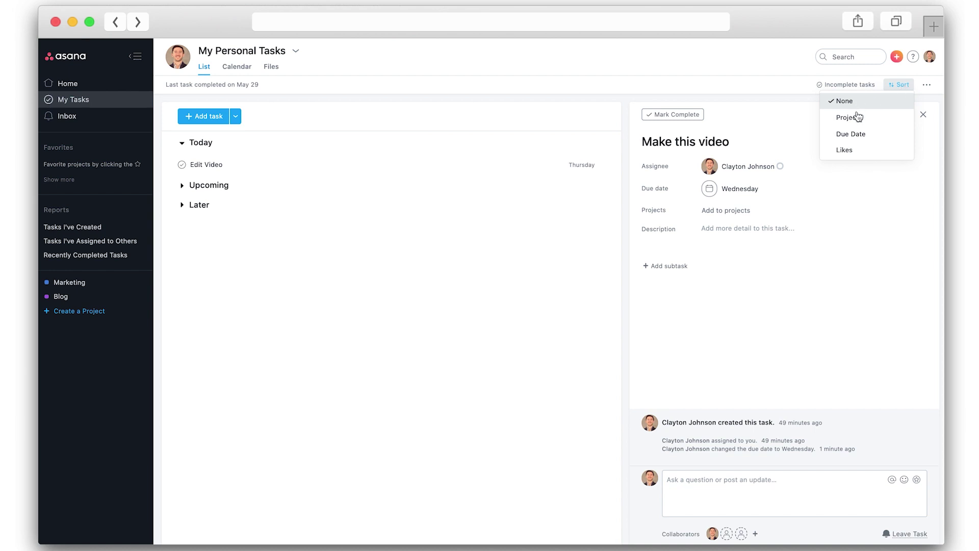
pyautogui.click(858, 116)
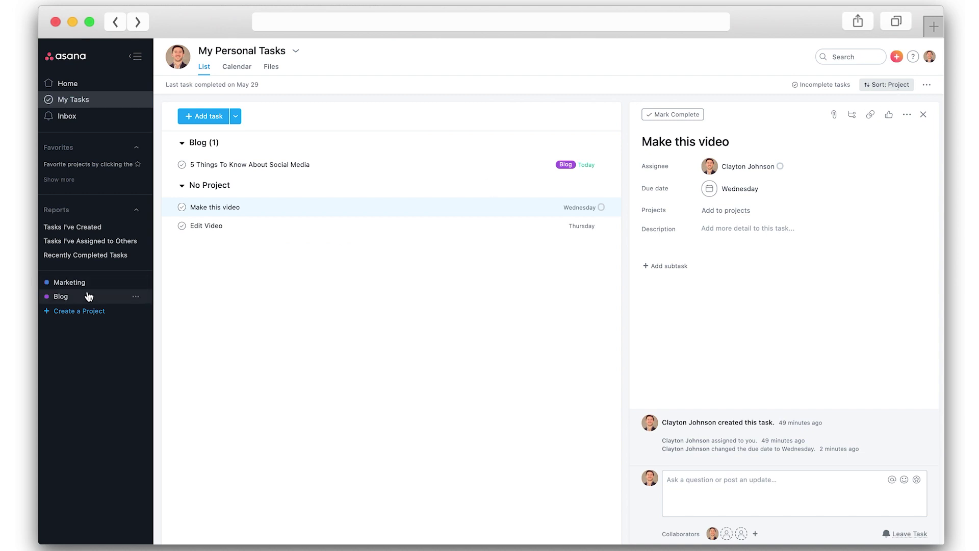
pyautogui.click(913, 85)
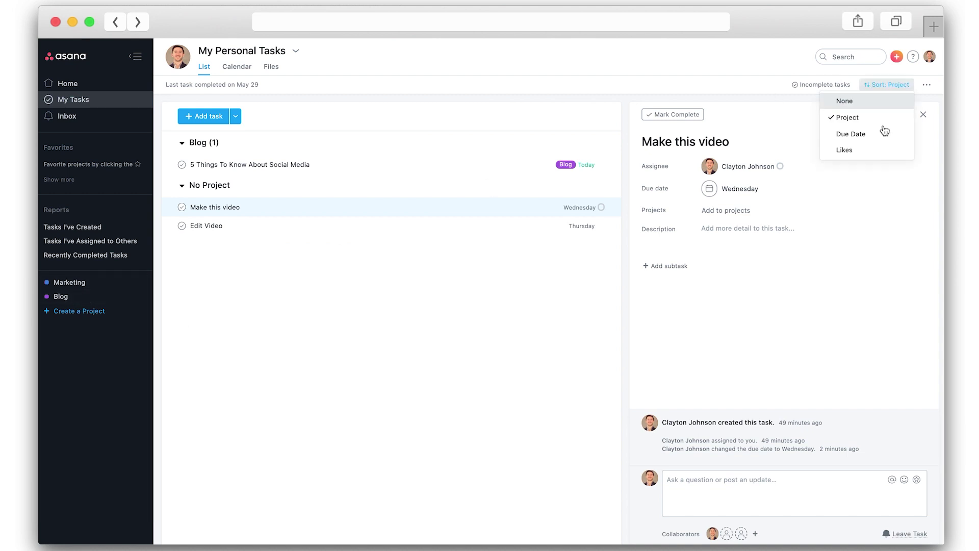
pyautogui.click(882, 132)
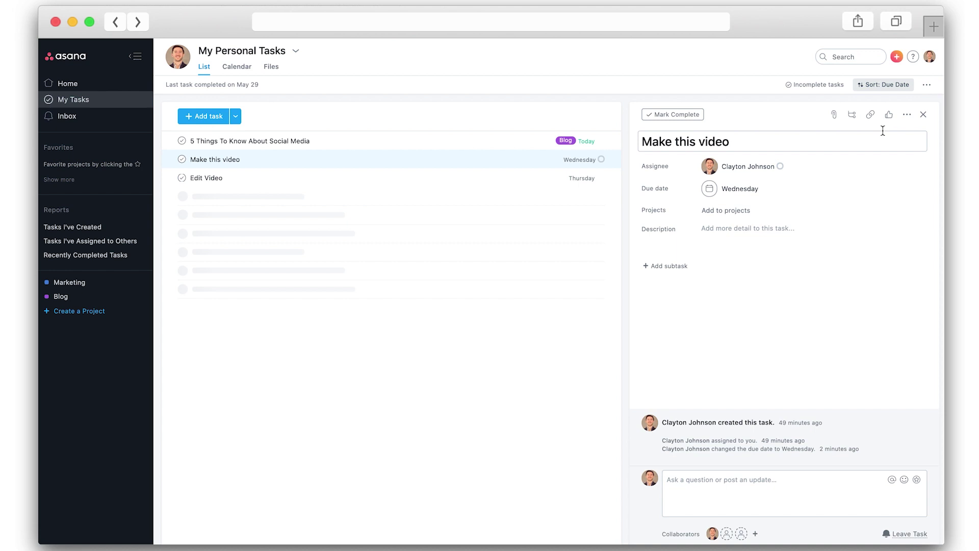
pyautogui.click(884, 85)
pyautogui.click(878, 151)
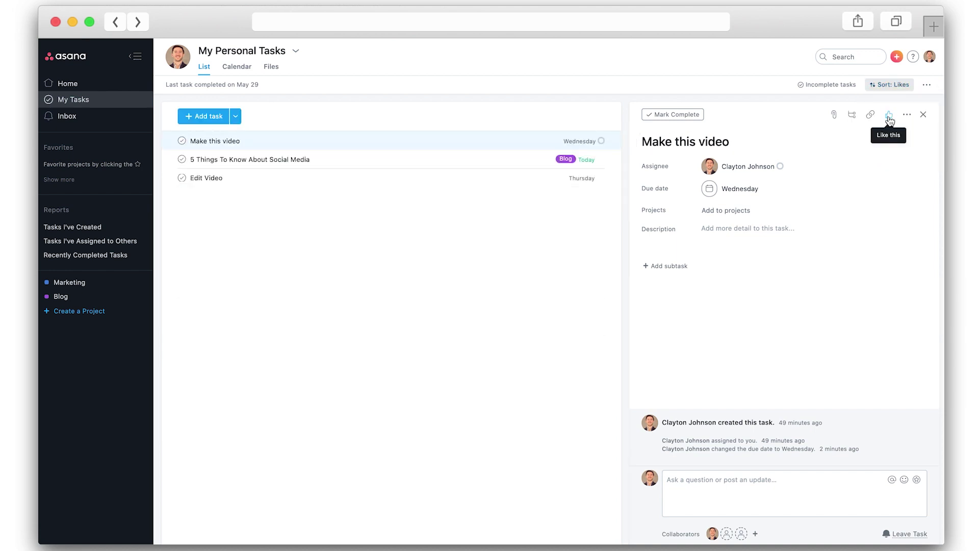
pyautogui.click(891, 85)
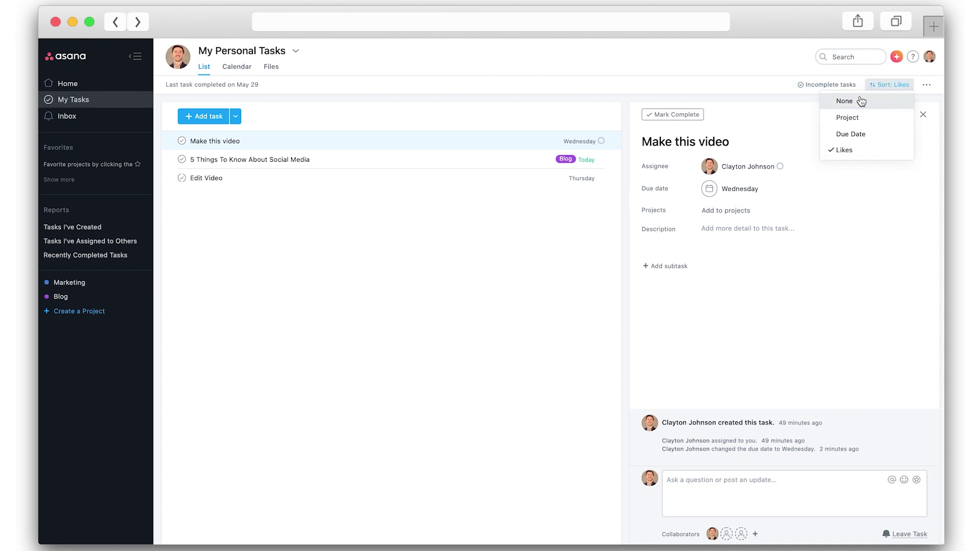
pyautogui.click(856, 101)
# Switch the completion filter from Incomplete tasks to All tasks.
pyautogui.click(841, 85)
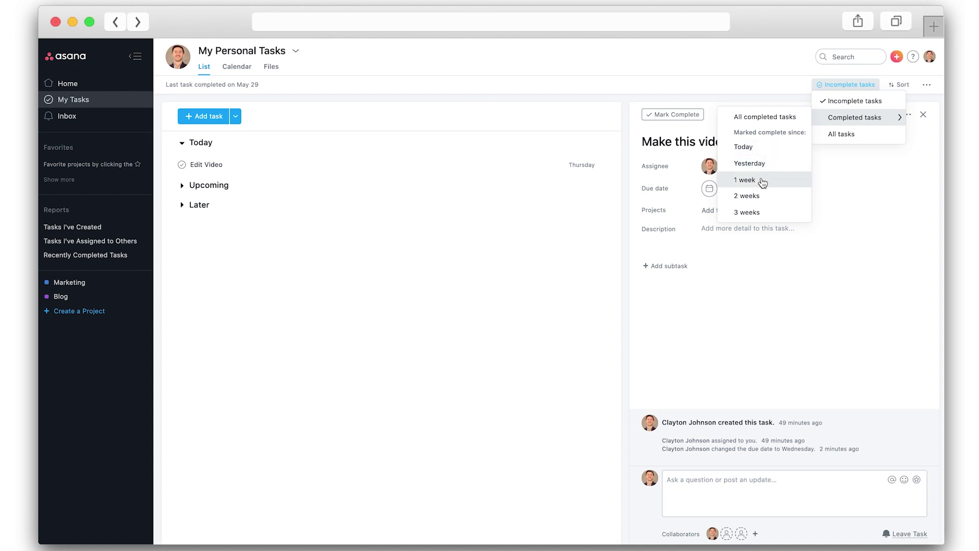
pyautogui.click(842, 134)
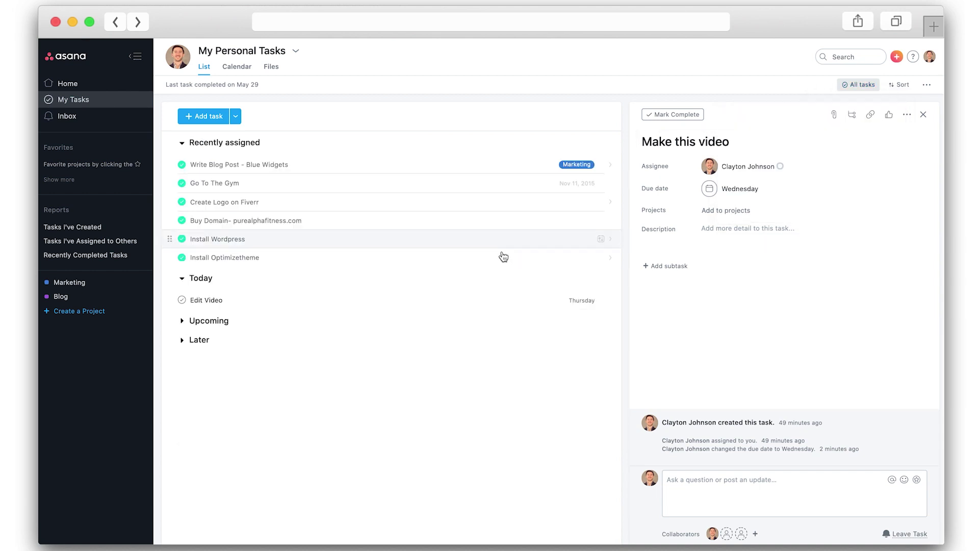